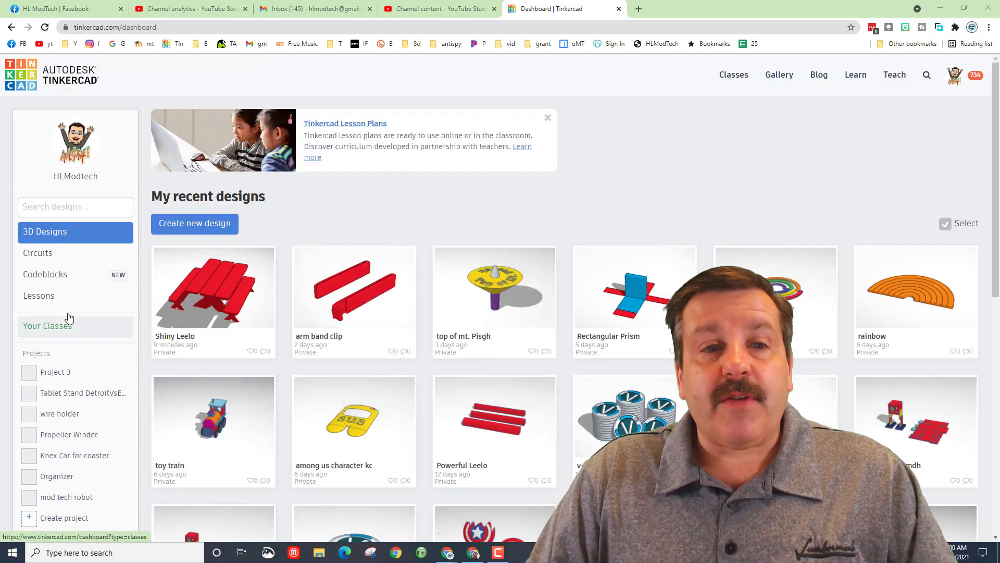
Switch the dashboard to the Codeblocks designs list and create a new Codeblock.
click(52, 275)
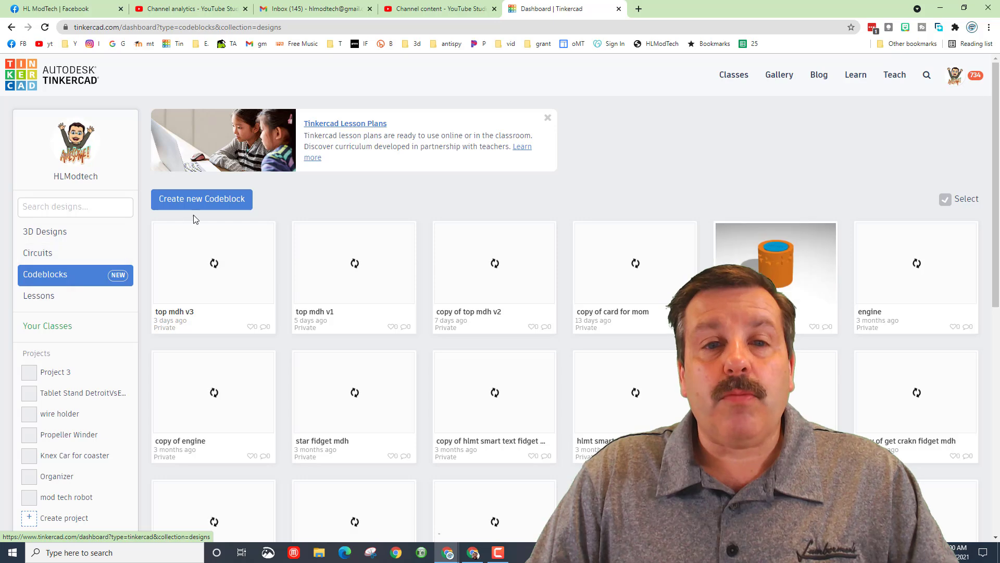
click(207, 200)
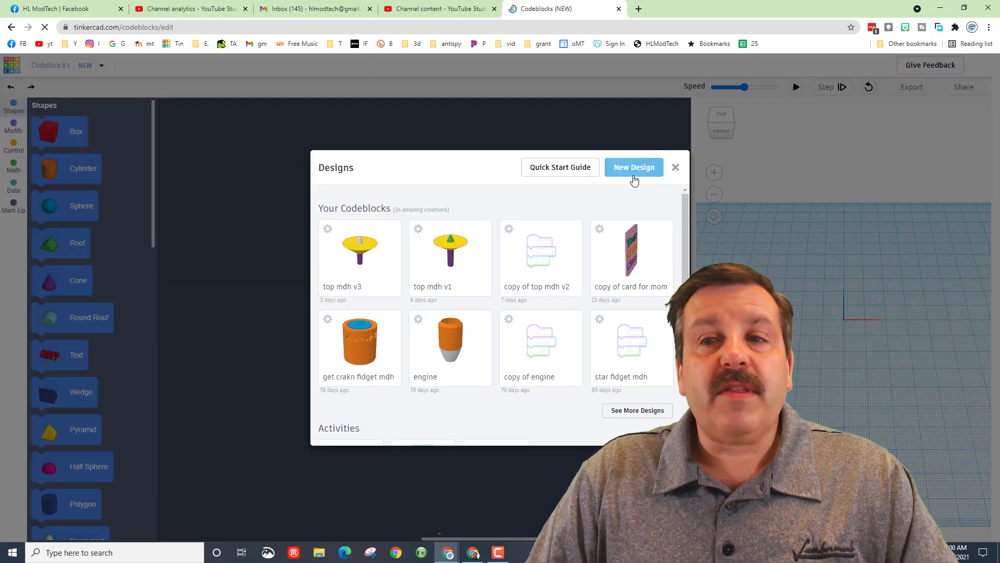
Start a blank new design and name it 'picnic mdh'.
click(629, 171)
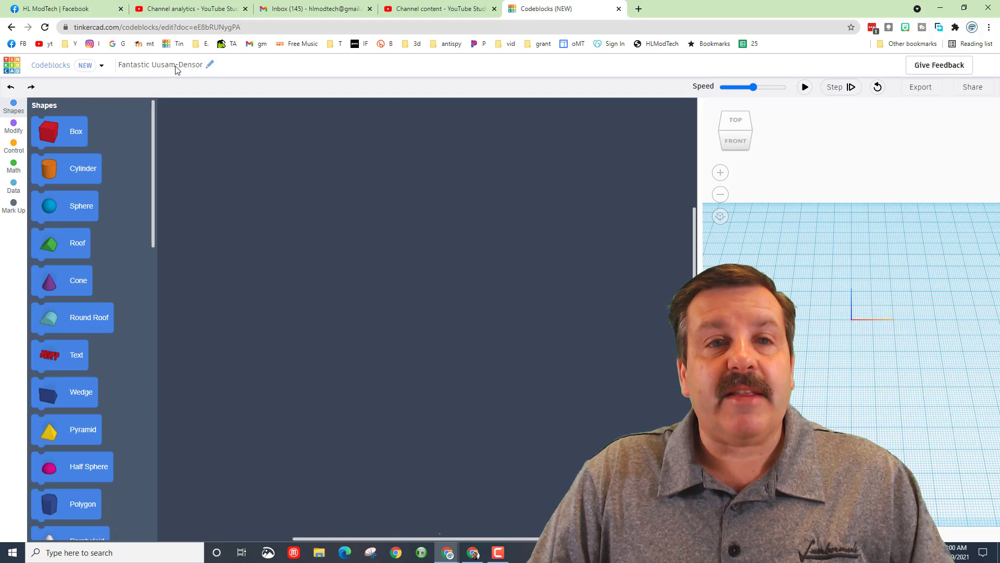
click(176, 66)
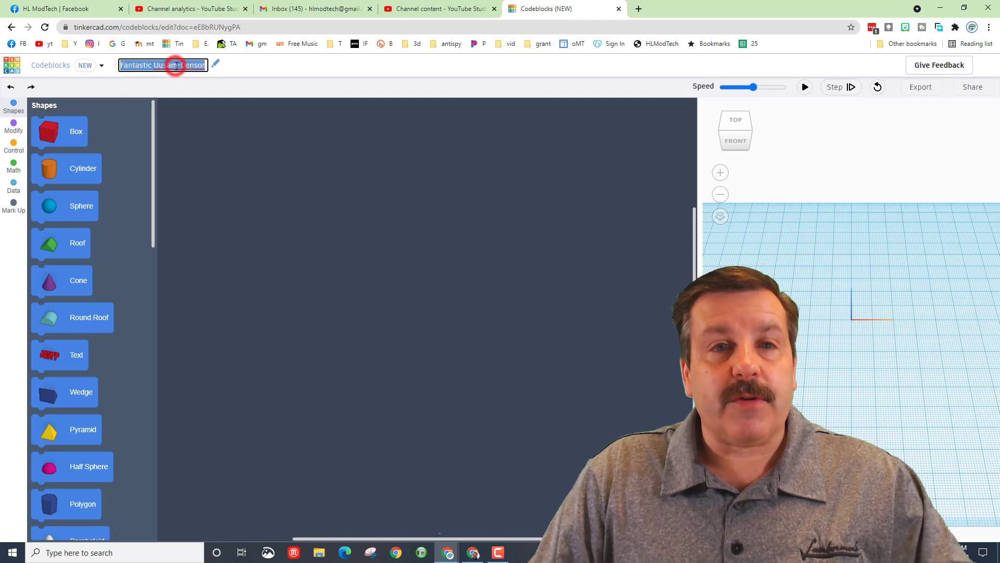
text(pl)
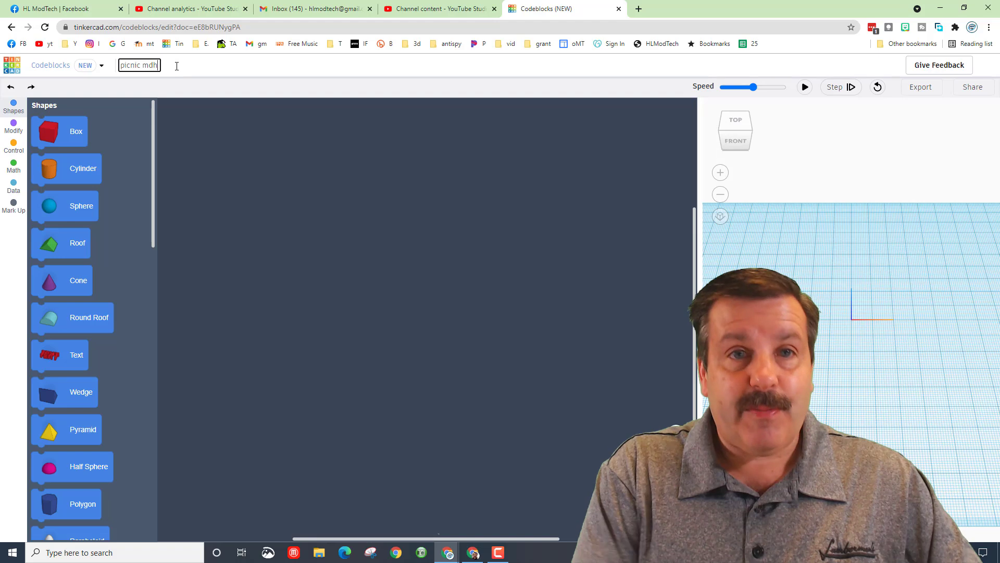
click(257, 314)
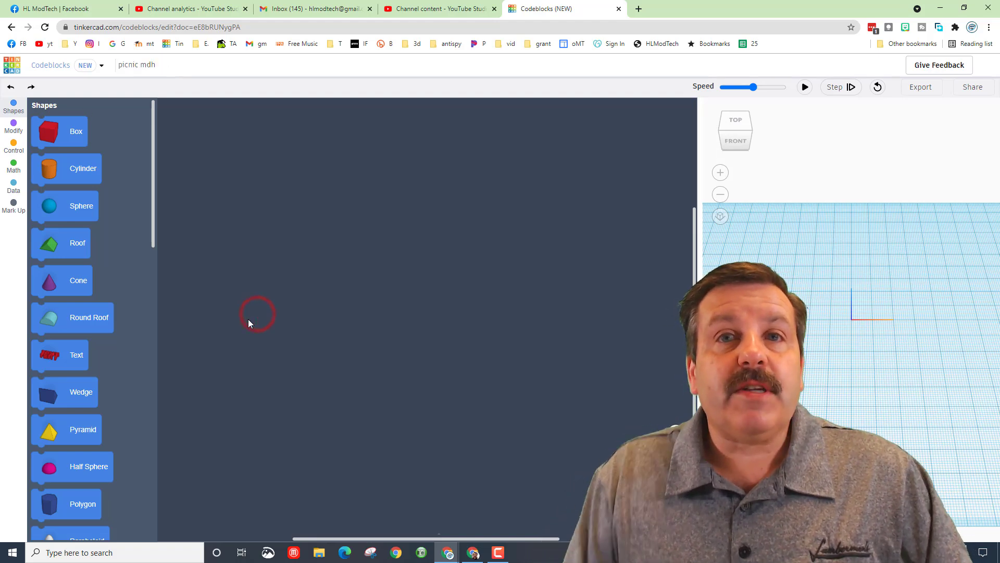
Add a Create New Object block and rename its variable to plank.
click(13, 126)
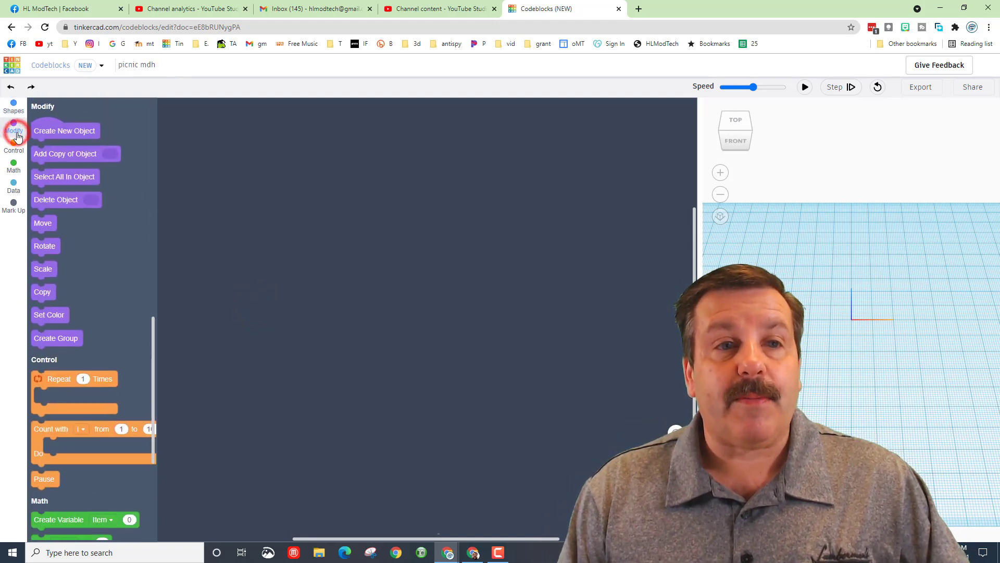
drag(50, 125, 301, 176)
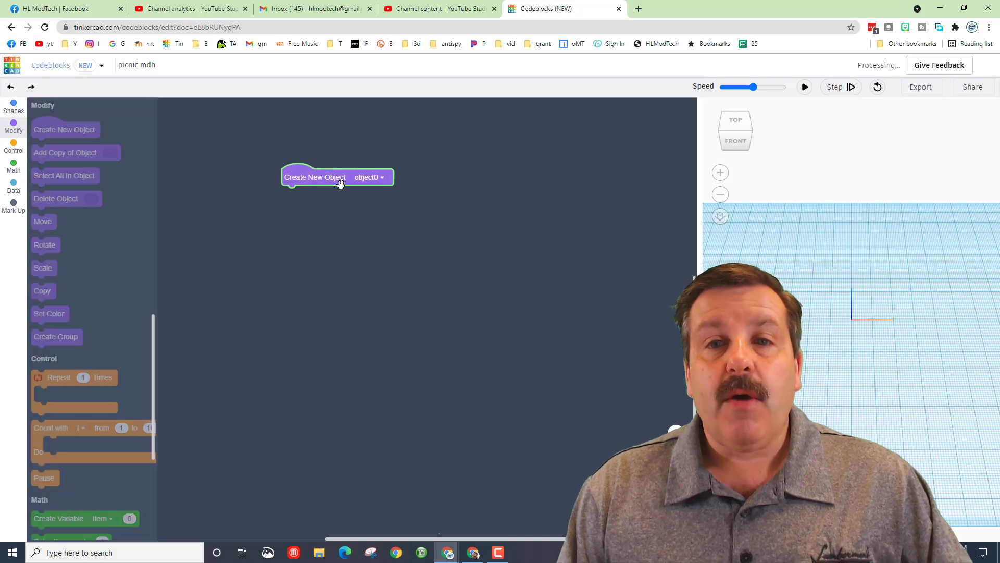
click(379, 179)
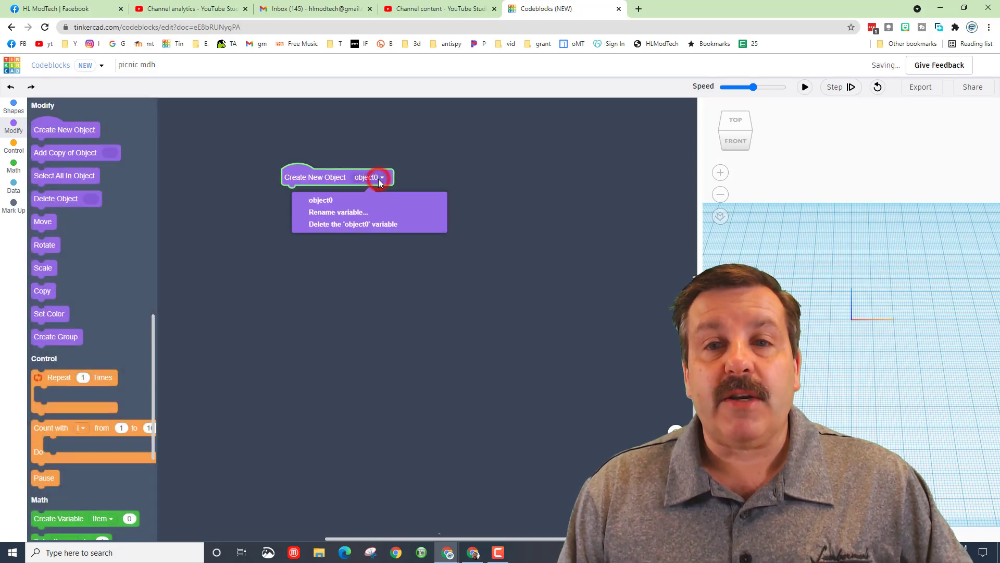
click(347, 214)
text(pla)
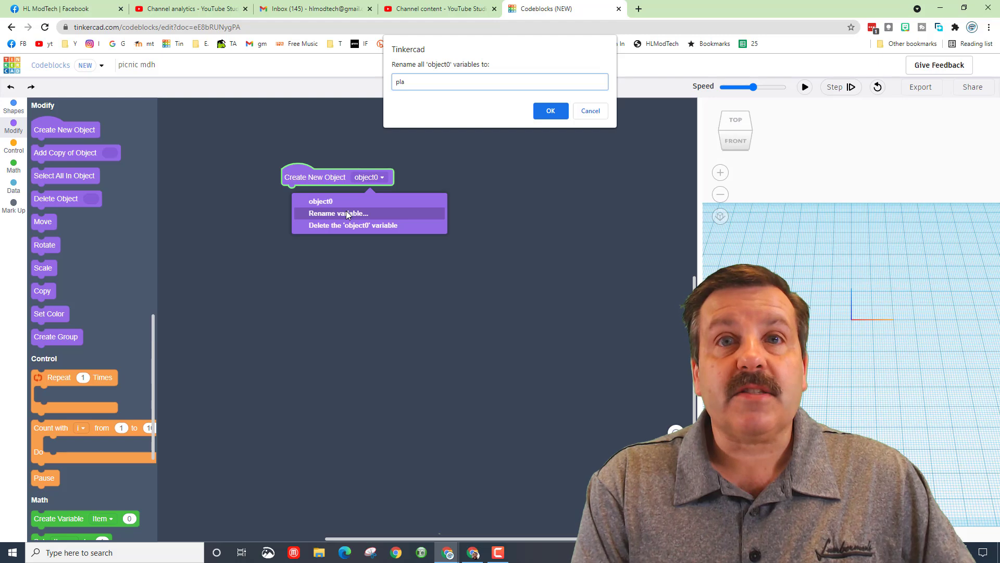
text(nk)
click(548, 115)
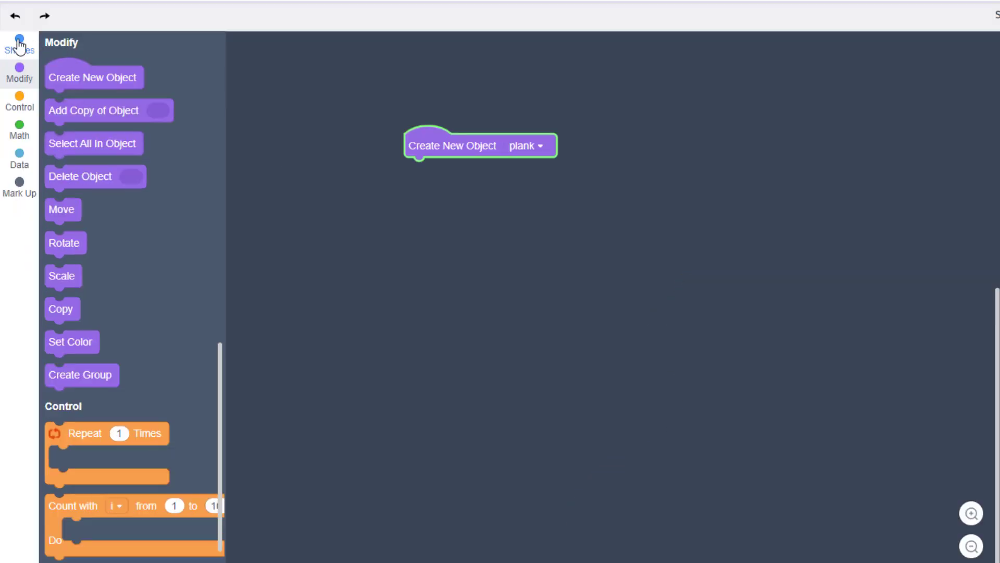
Add a Box to plank sized W 60, L 12, H 2 with edge 2.
click(13, 107)
drag(80, 85, 452, 170)
click(540, 172)
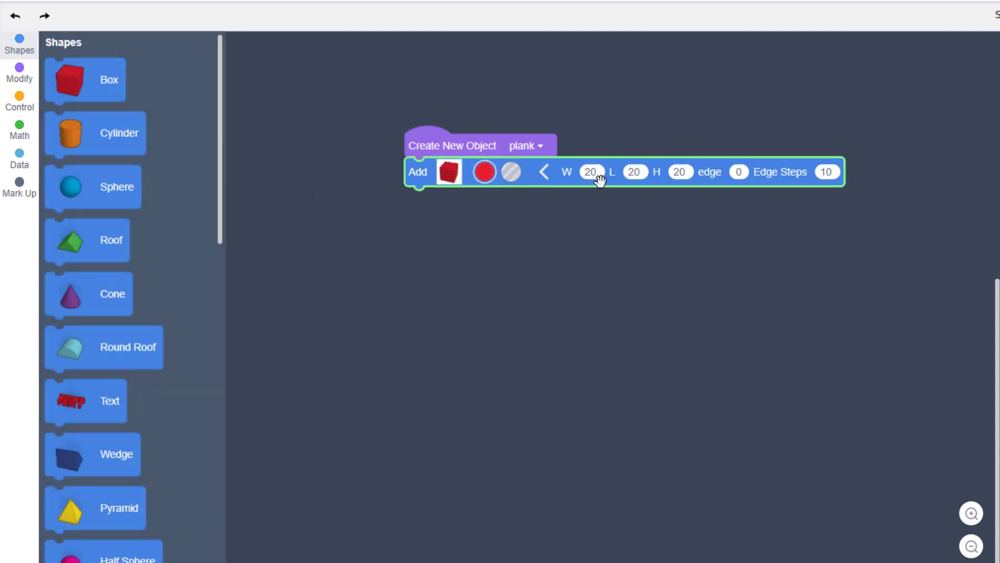
click(592, 172)
click(639, 170)
click(676, 172)
text(1)
click(732, 172)
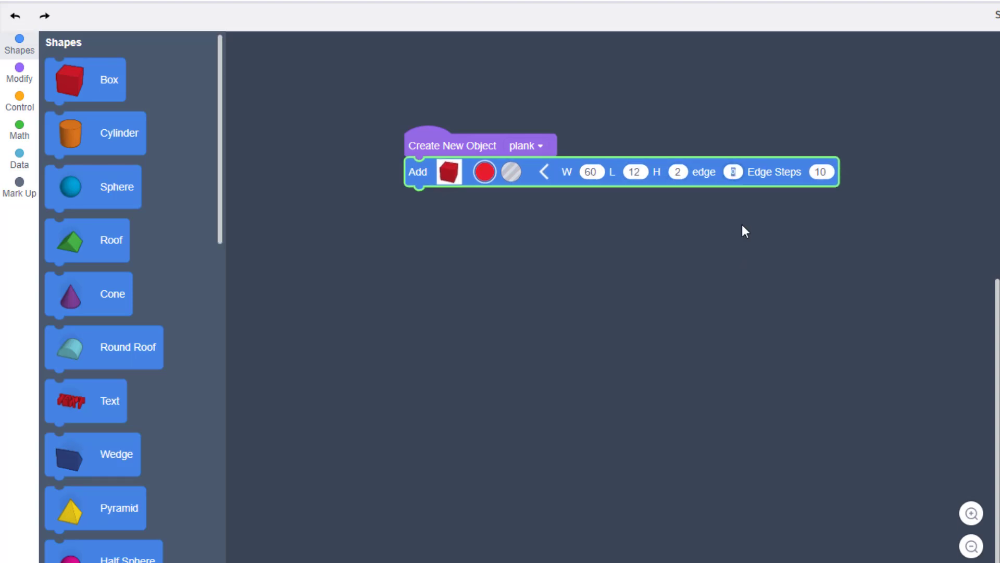
text(2)
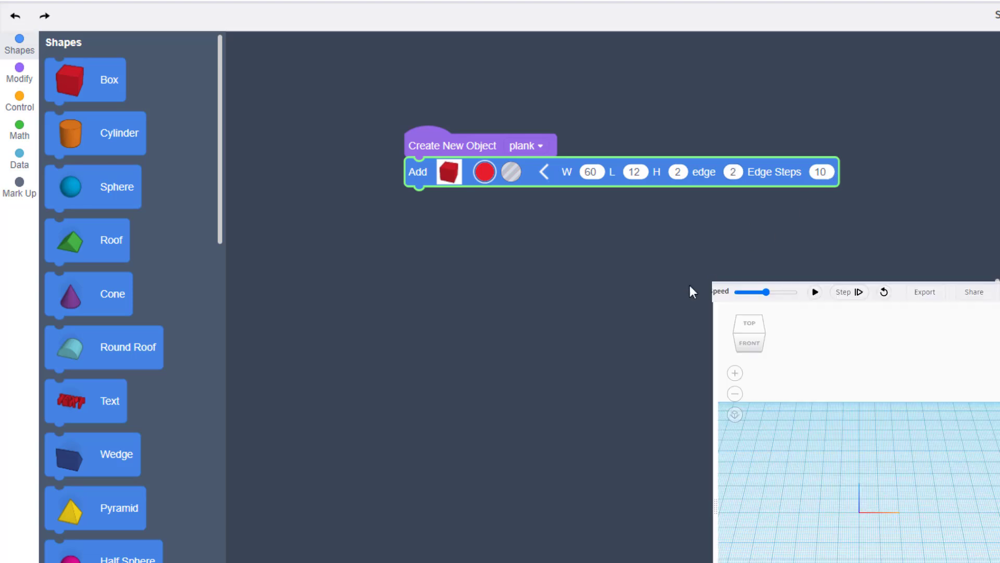
Make the plank box dark brown, run the program, and view it from the front.
click(485, 172)
click(579, 326)
click(815, 291)
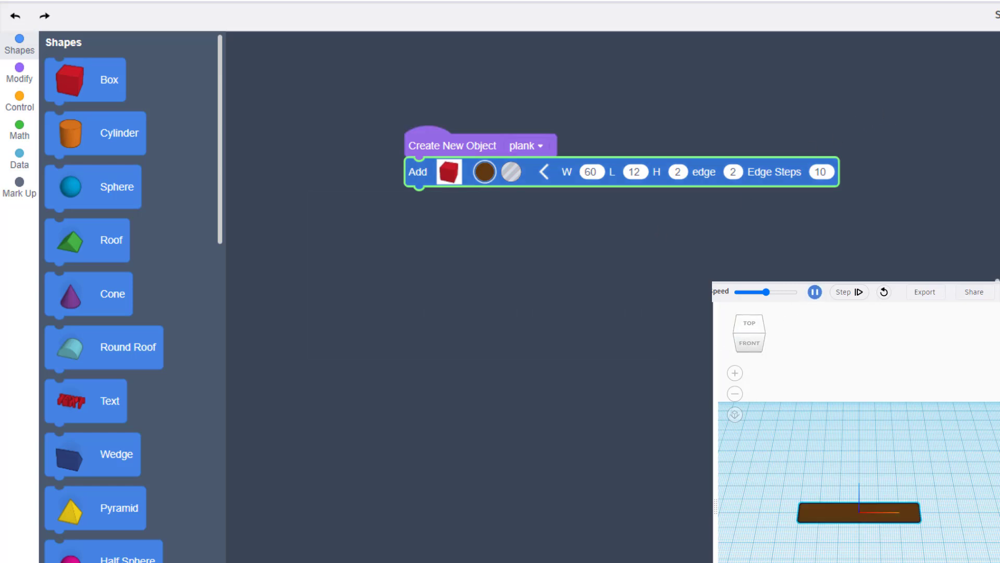
click(732, 414)
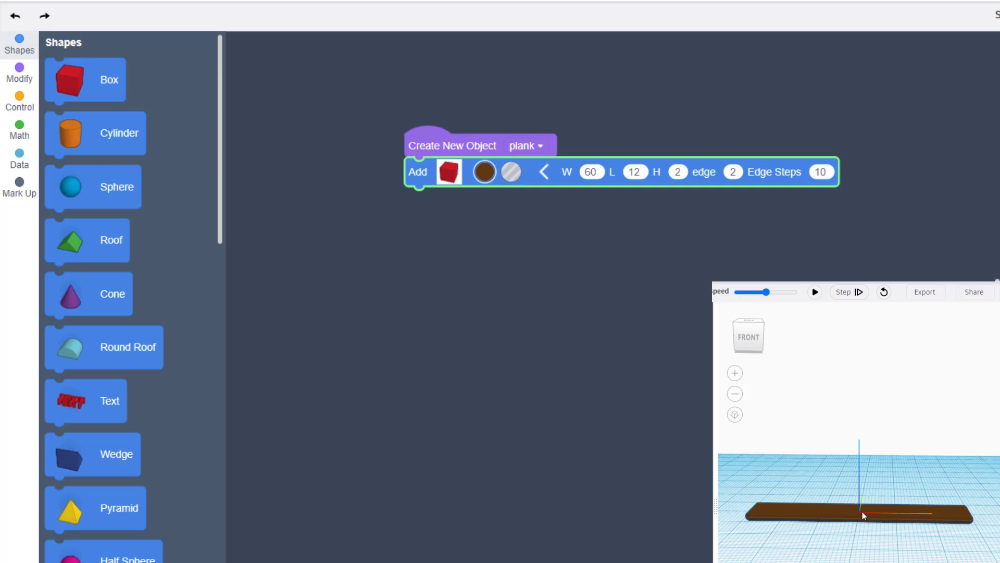
Move plank to Z 1, rerun the program, and drop a second Create New Object block.
click(17, 81)
drag(57, 207, 417, 204)
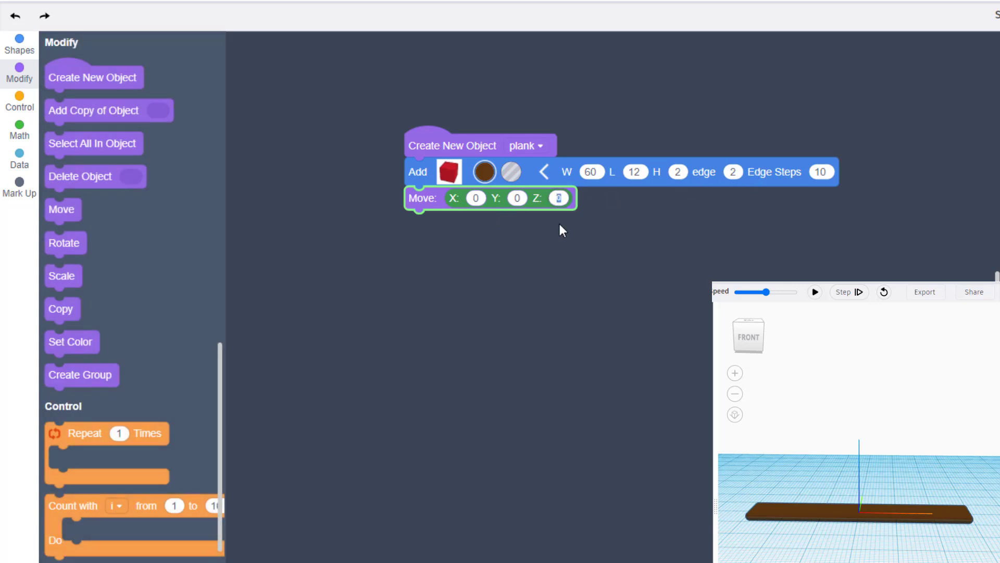
click(814, 293)
mouse_move(819, 532)
right_down()
mouse_move(868, 538)
mouse_move(838, 549)
mouse_move(840, 533)
right_up()
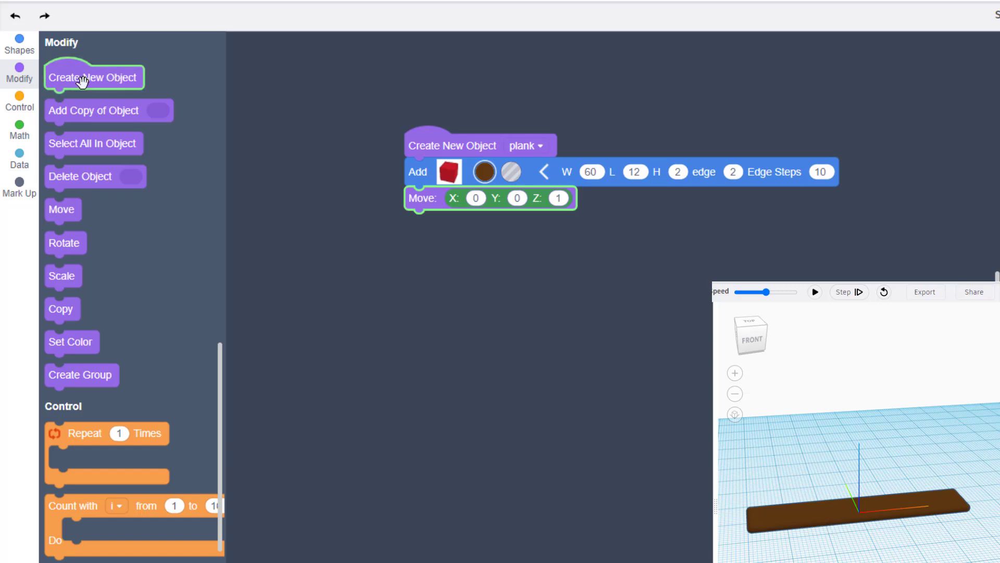
drag(94, 78, 454, 252)
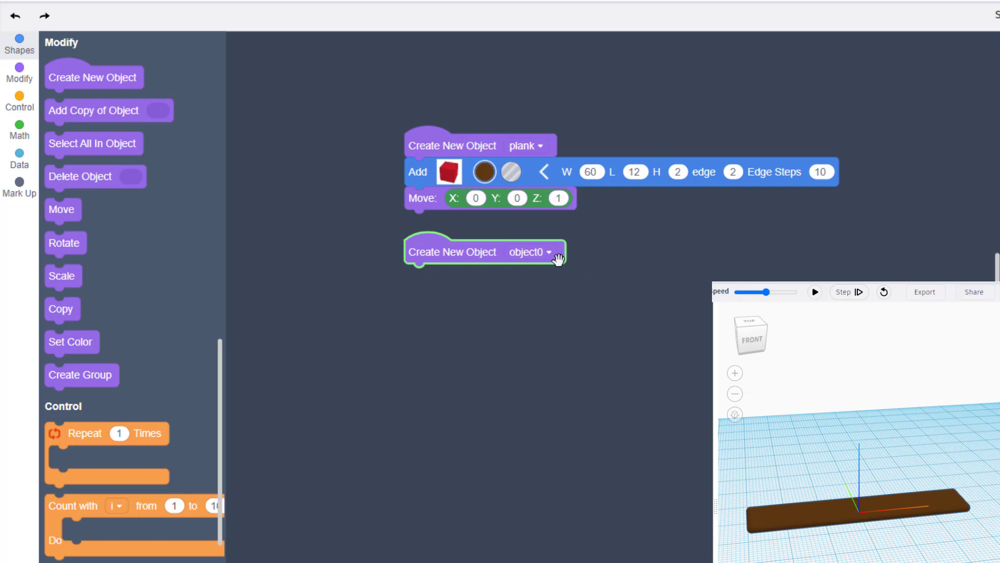
Rename the new object to top and add a copy of plank to it.
click(543, 255)
click(489, 320)
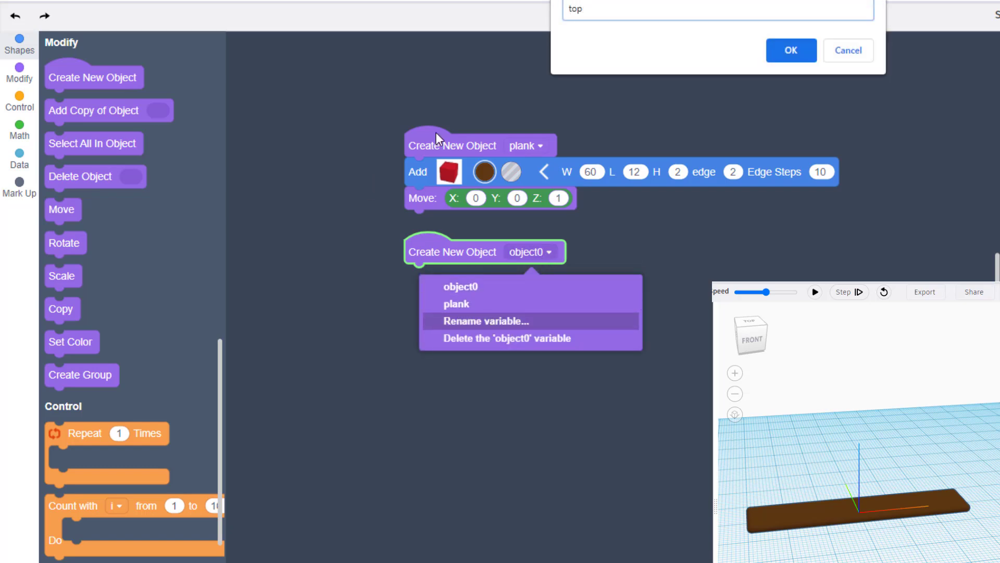
click(791, 50)
drag(58, 110, 413, 277)
click(19, 158)
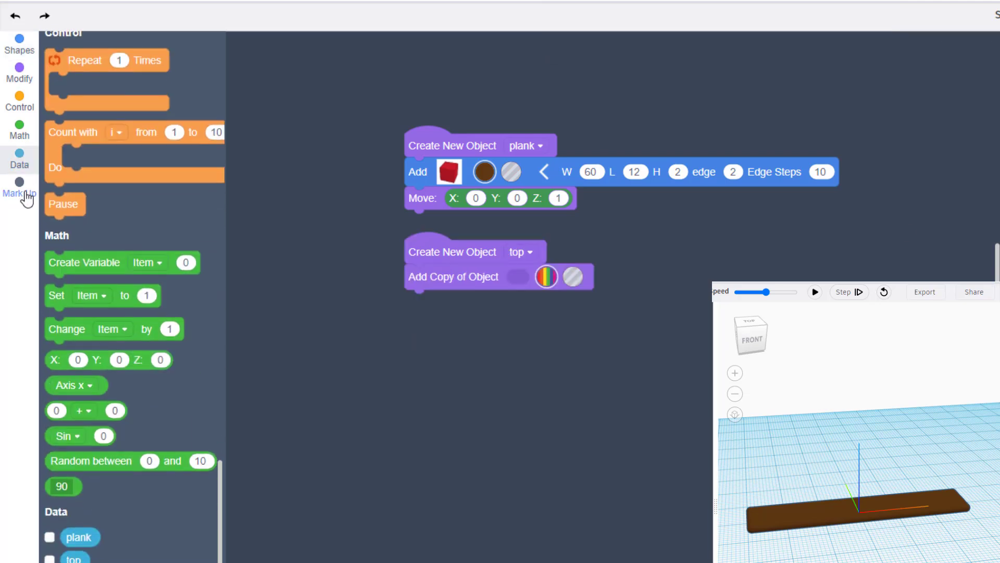
drag(76, 539, 516, 284)
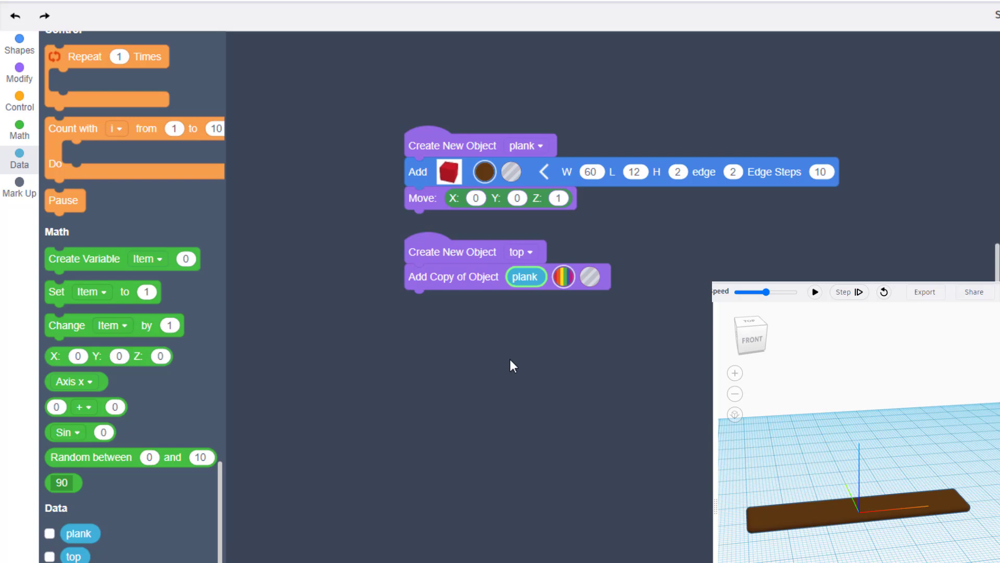
Add a second plank copy moved 13 along Y and preview both boards.
right_click(446, 281)
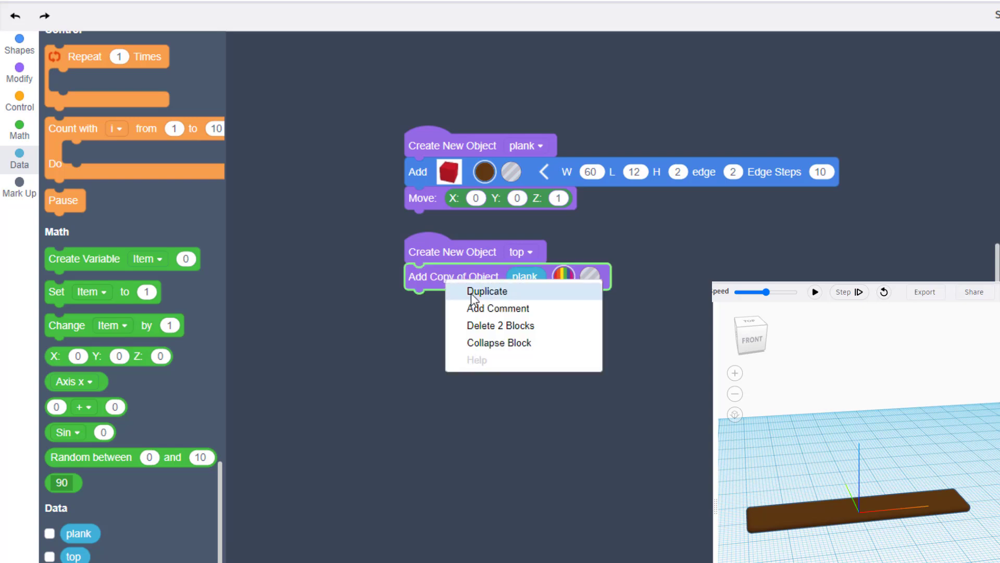
click(473, 292)
drag(471, 293, 418, 297)
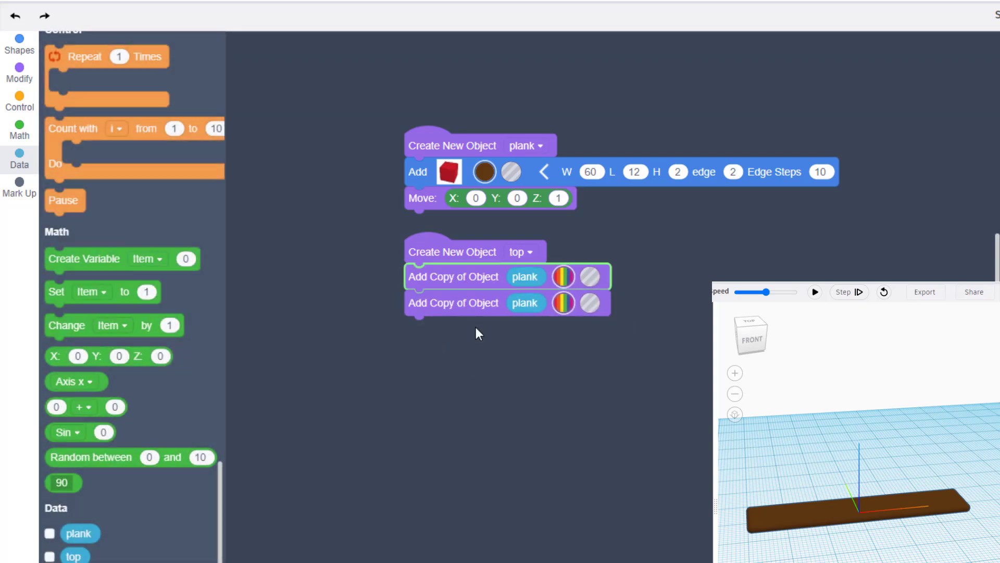
click(537, 307)
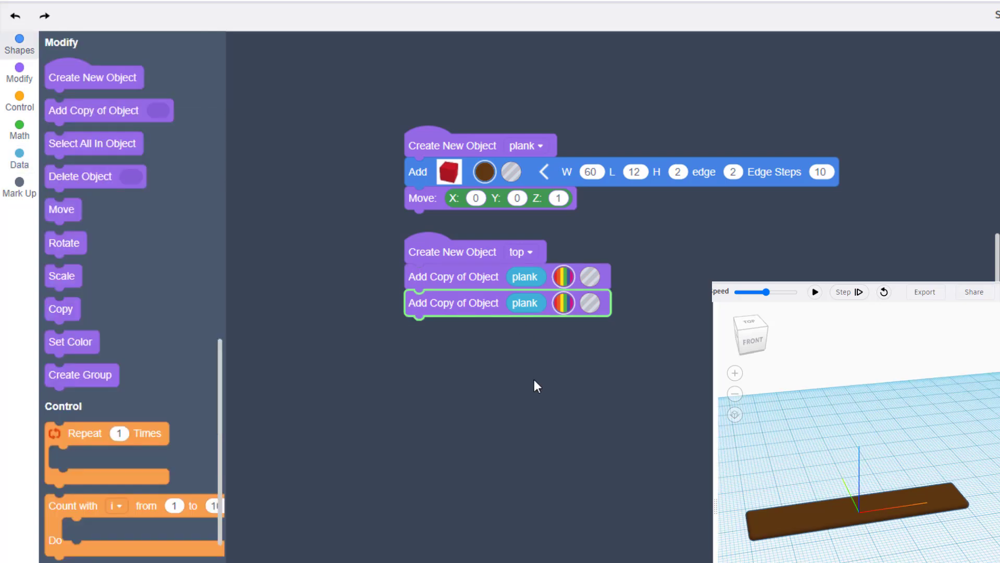
click(20, 77)
drag(61, 209, 422, 329)
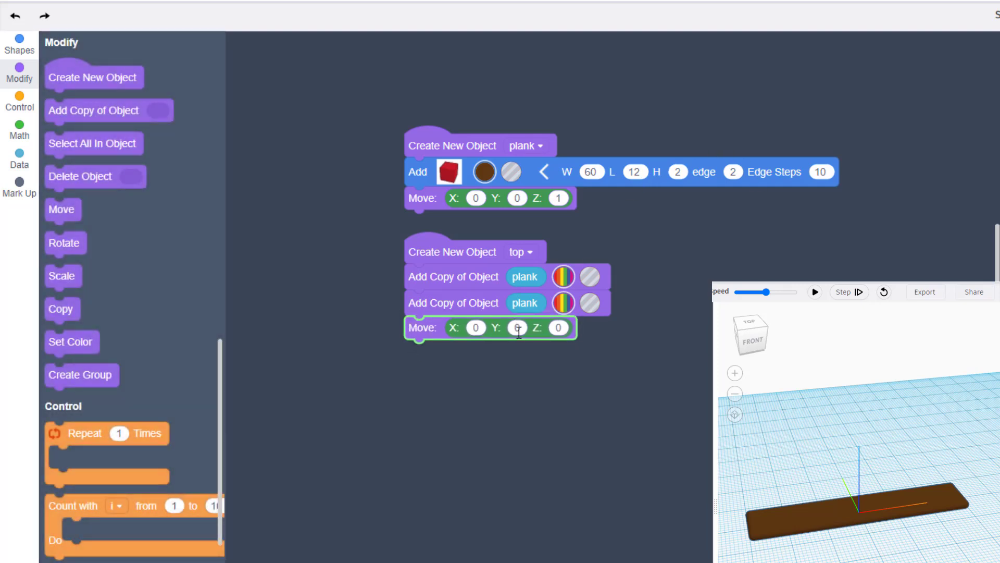
text(3)
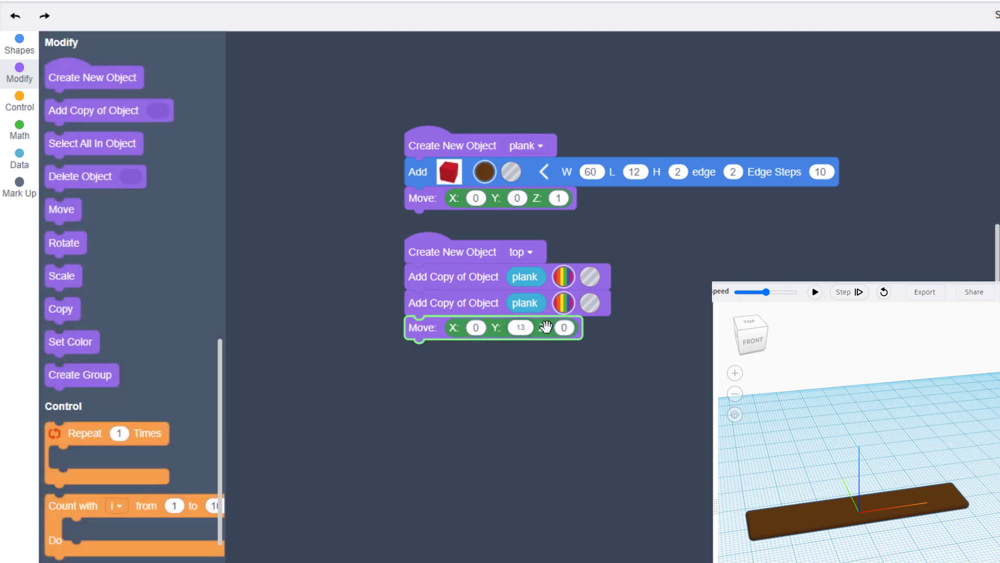
click(814, 293)
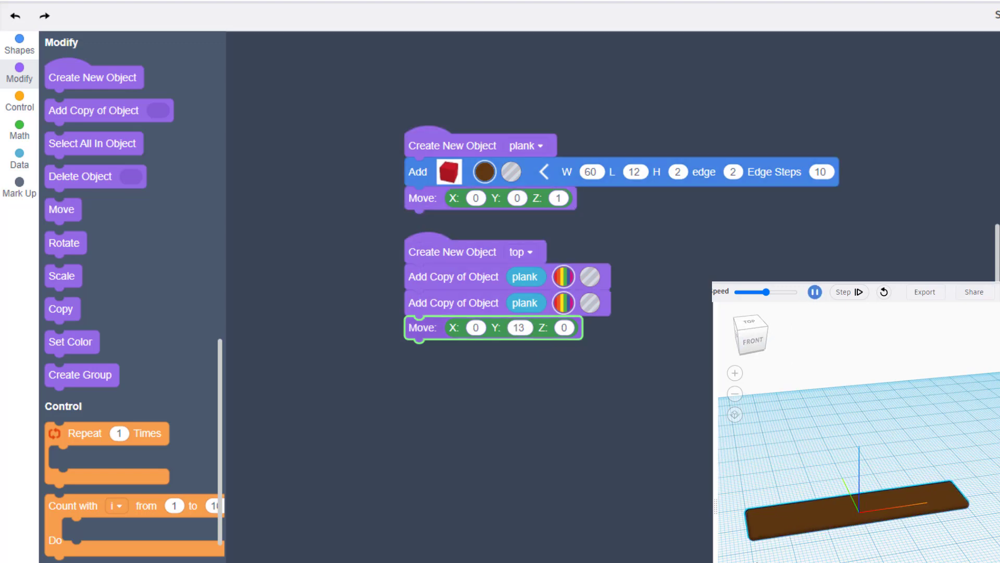
mouse_move(759, 561)
mouse_down()
mouse_move(842, 561)
mouse_move(752, 561)
mouse_up()
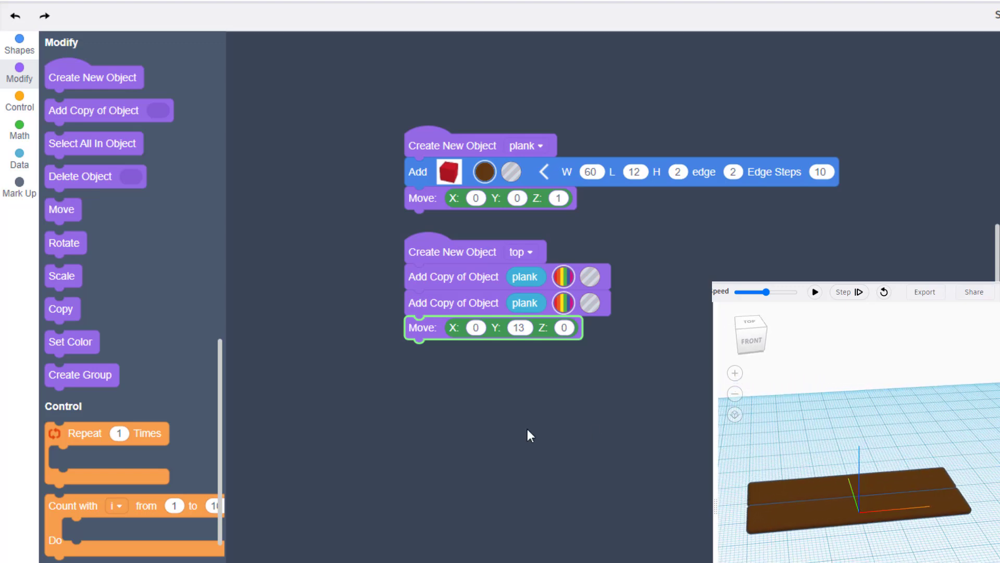
Duplicate the copy-and-move pair for a third plank at Y 26 and rerun.
right_click(413, 295)
click(454, 307)
drag(453, 305, 454, 357)
click(523, 377)
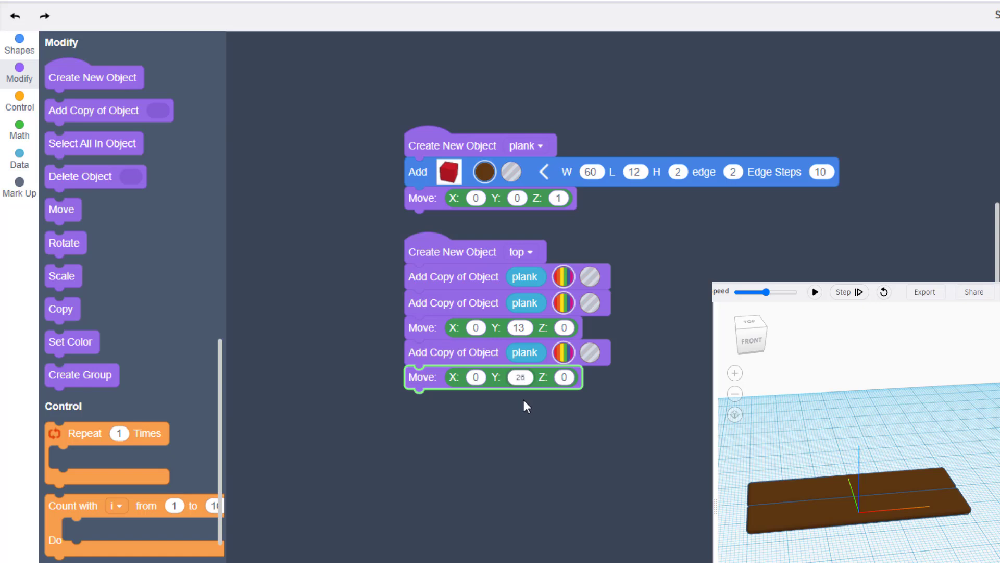
click(813, 293)
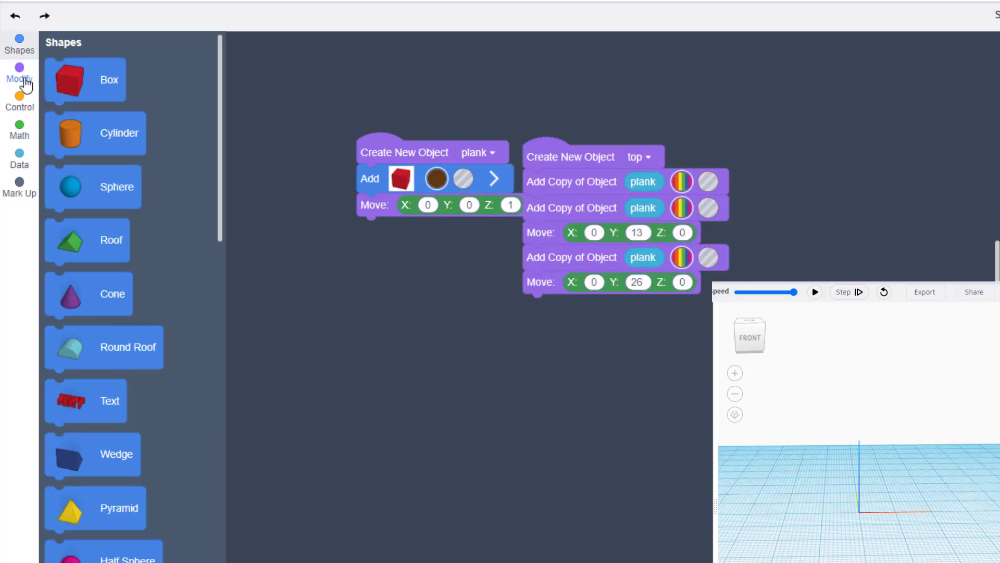
Group top's three planks, move the group to Z 25, and rerun to preview the tabletop.
click(20, 75)
drag(63, 375, 539, 307)
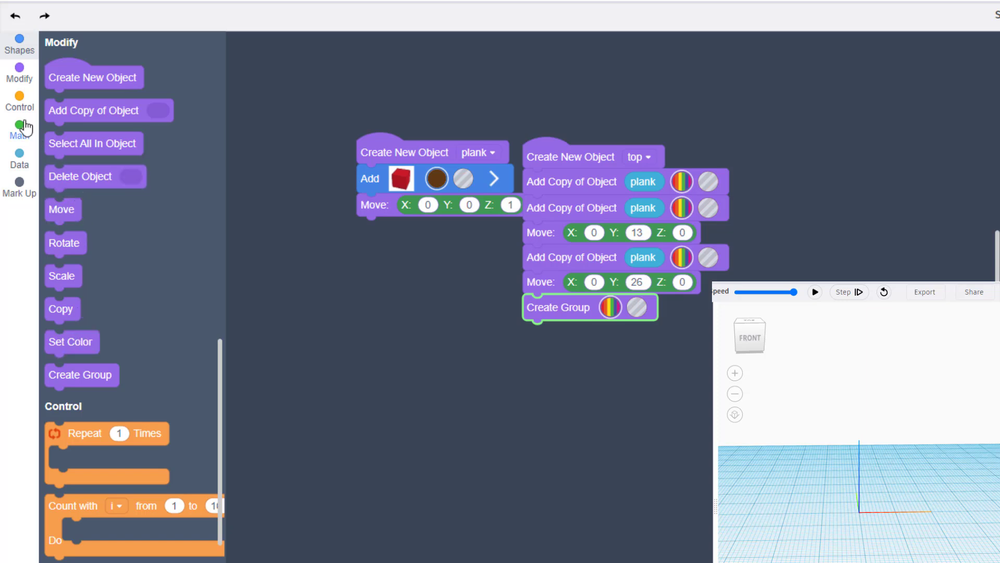
drag(65, 209, 544, 334)
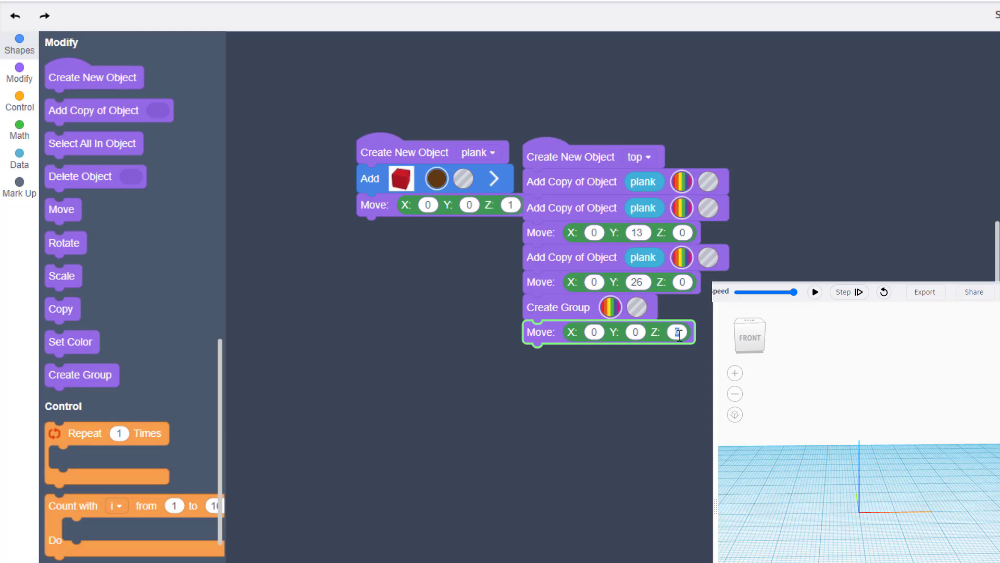
text(25)
click(814, 293)
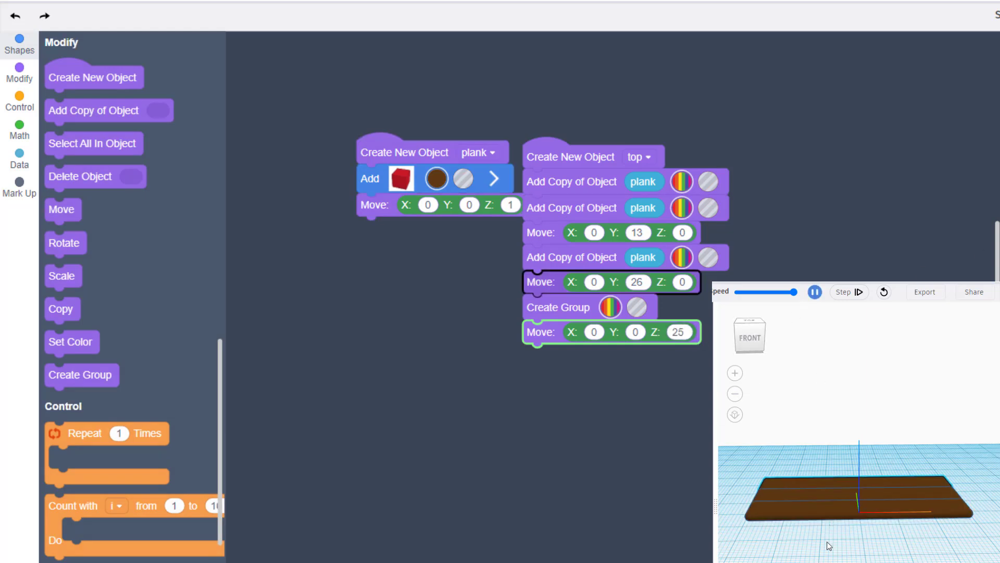
right_drag(889, 451, 836, 506)
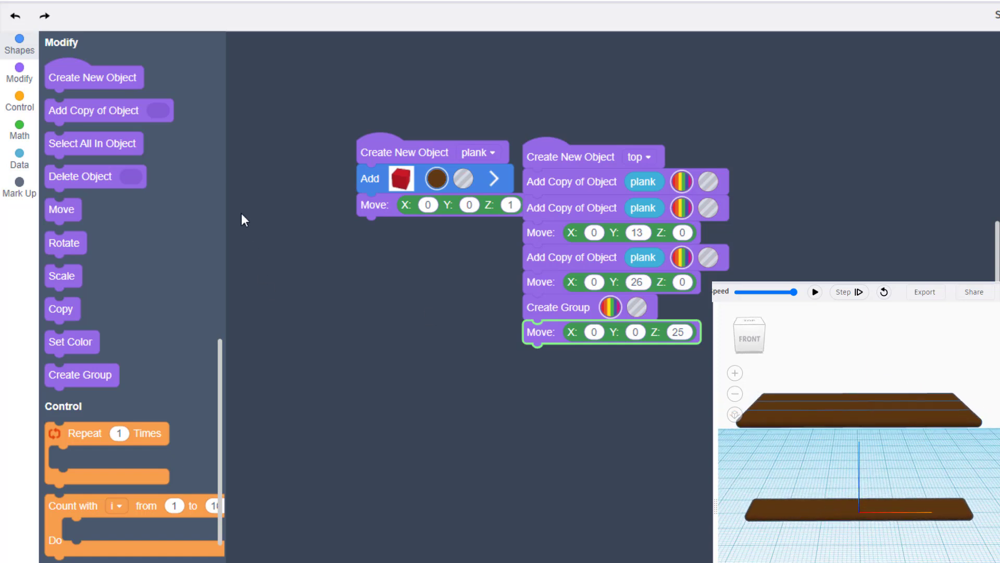
Drop a third Create New Object block and choose Rename variable on its object0 name.
drag(75, 79, 413, 280)
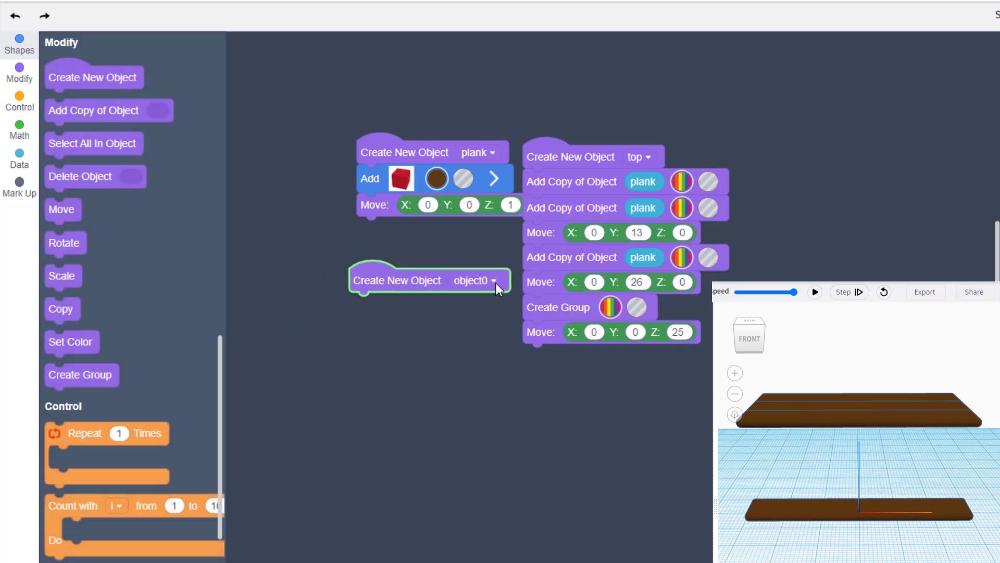
click(494, 281)
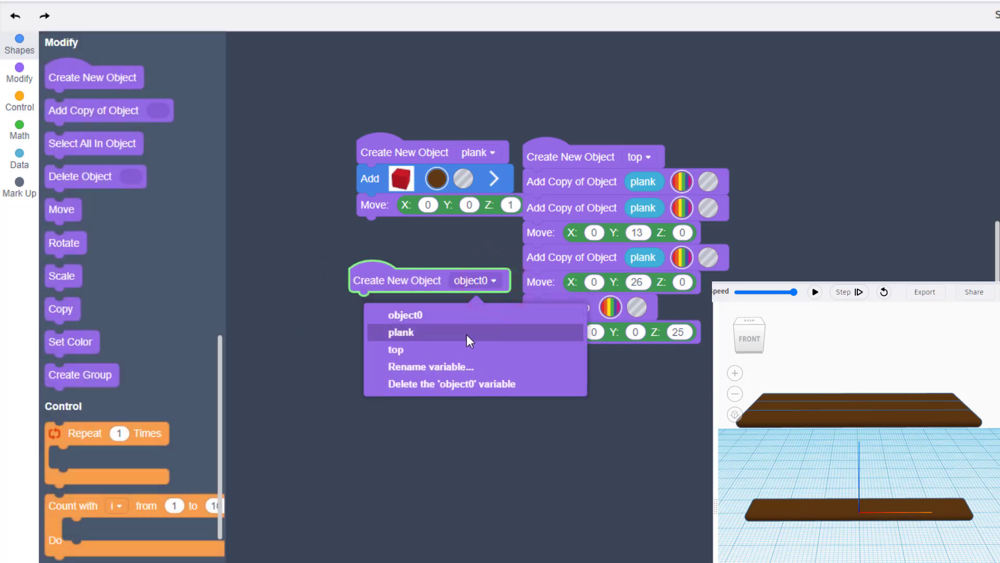
click(457, 368)
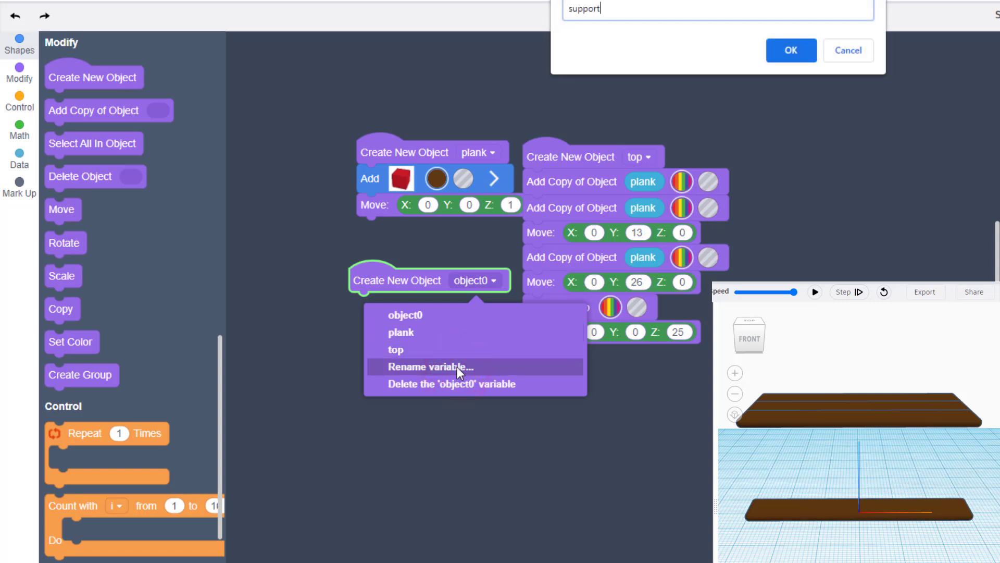
Name the object support and give it a Box of W 45, L 8, H 2.
click(813, 56)
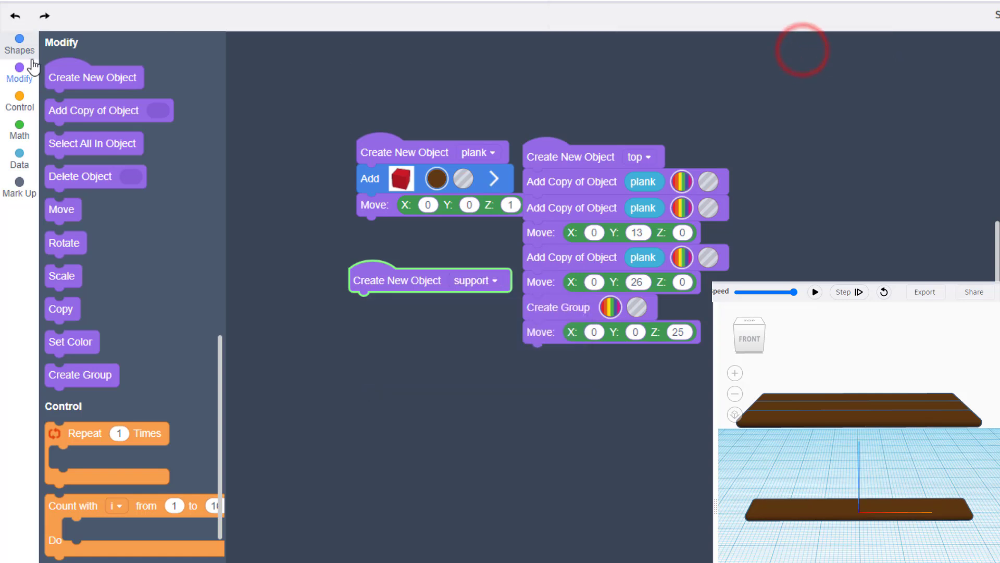
click(20, 42)
drag(48, 98, 369, 323)
click(482, 311)
click(545, 306)
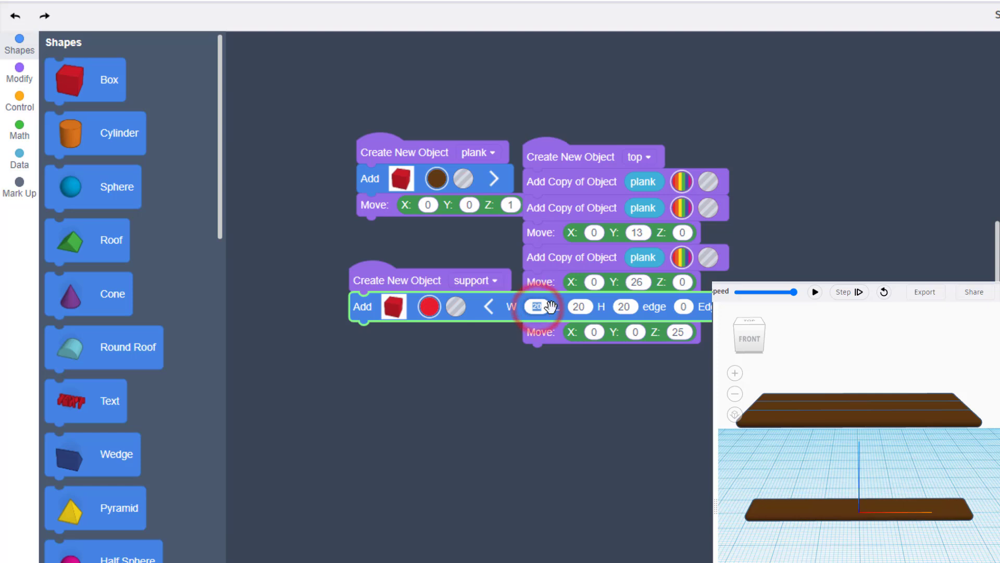
text(45)
click(582, 308)
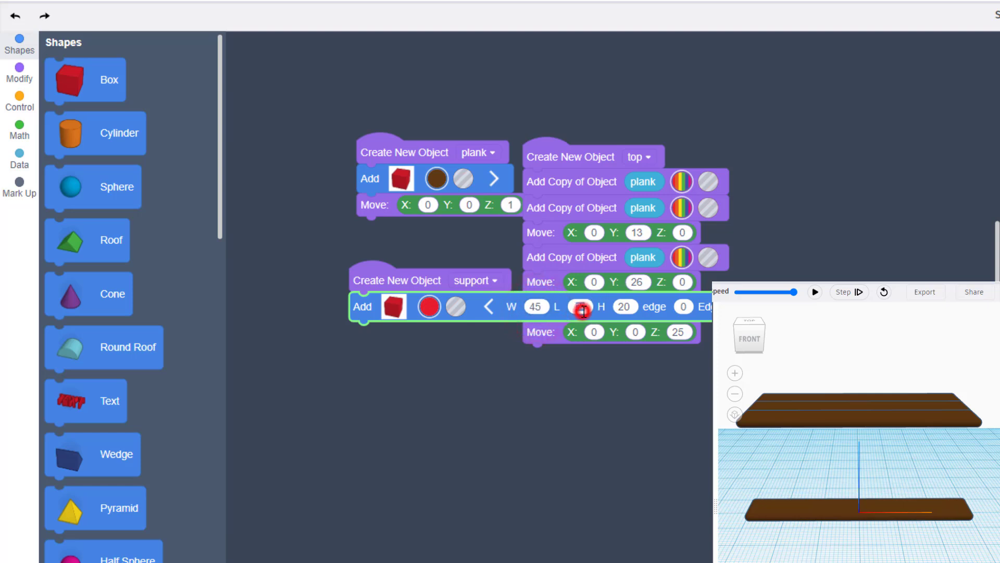
text(8)
click(619, 306)
text(2)
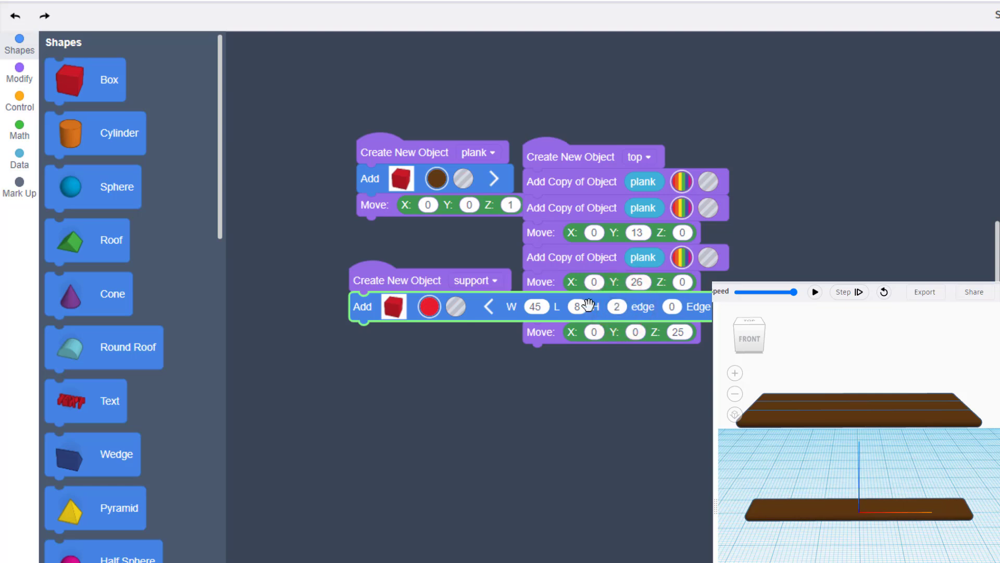
Colour the support box light tan and run the program to preview it.
click(429, 306)
click(522, 412)
click(815, 292)
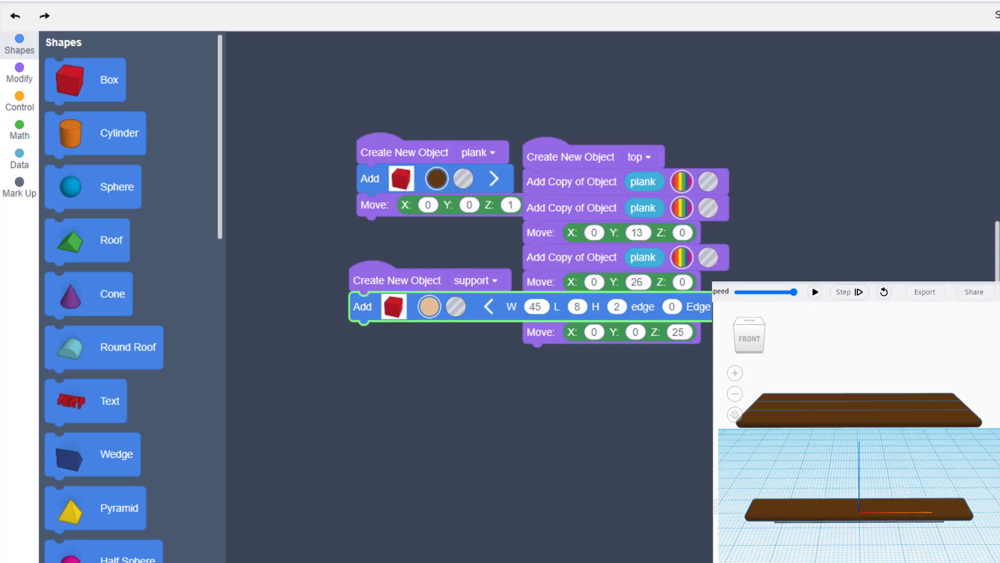
right_drag(828, 526, 863, 509)
Duplicate the support box and place the copy below the support stack.
right_click(493, 386)
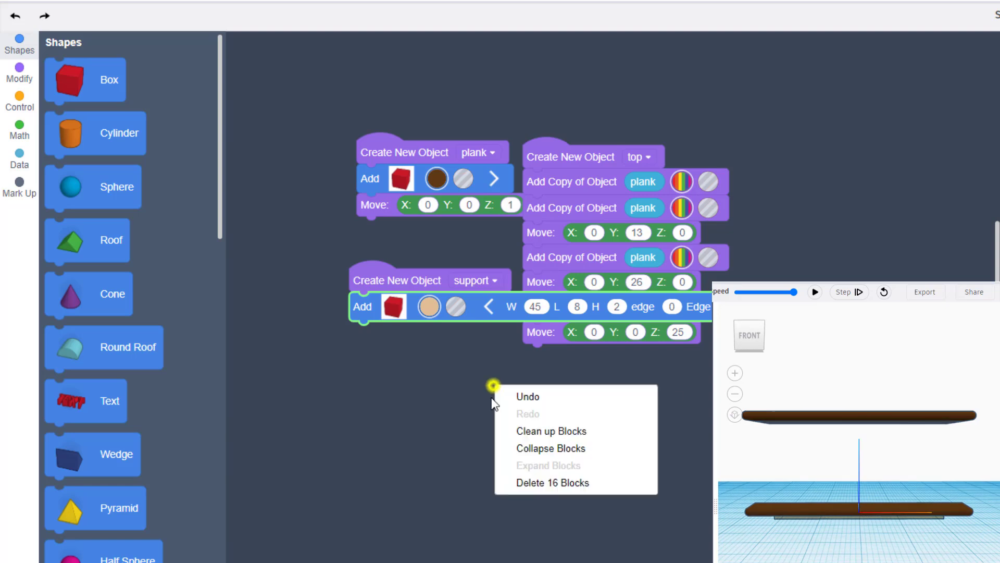
click(431, 333)
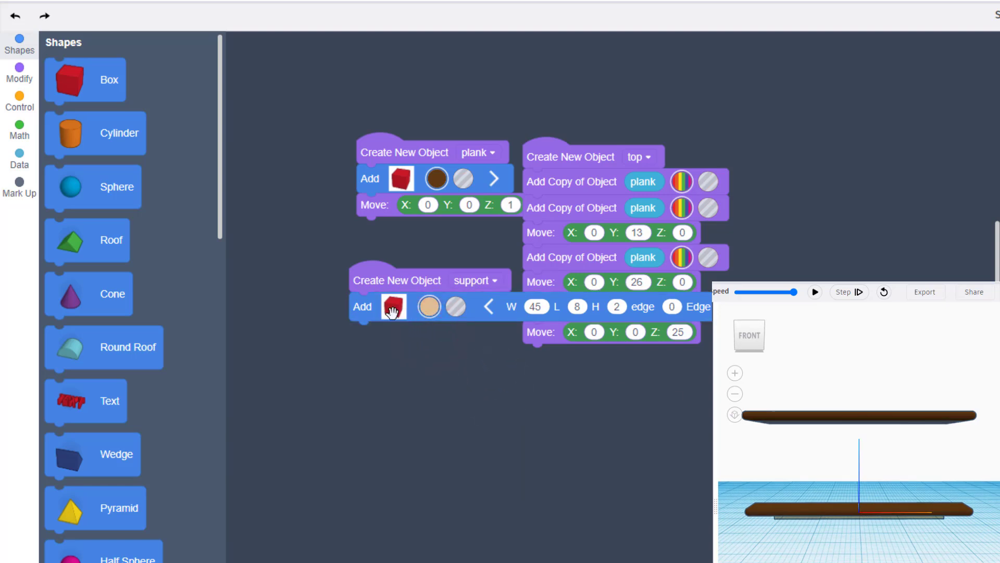
right_click(393, 316)
click(430, 317)
drag(360, 318, 384, 384)
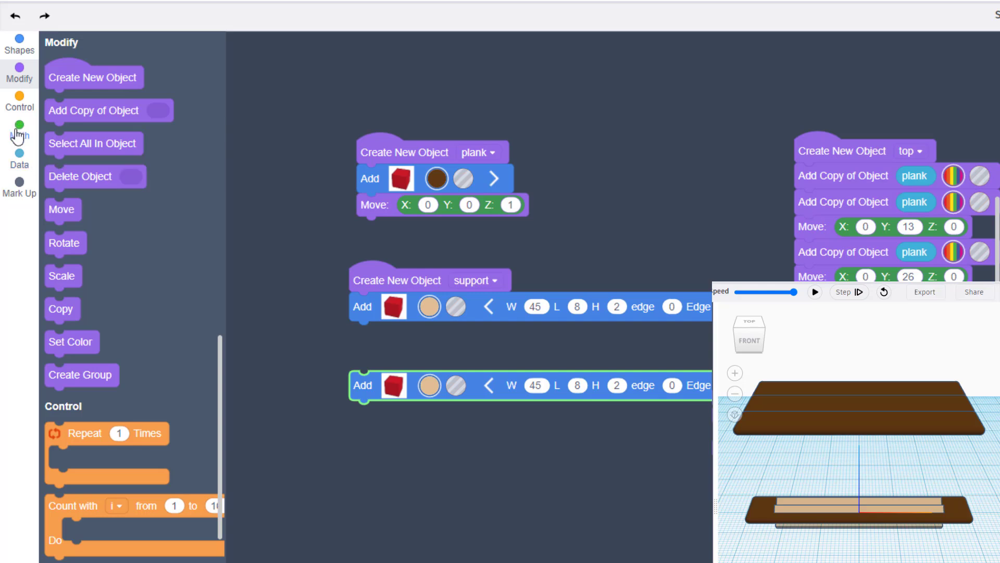
Add a Rotate around z-axis step under each support box.
drag(61, 242, 428, 351)
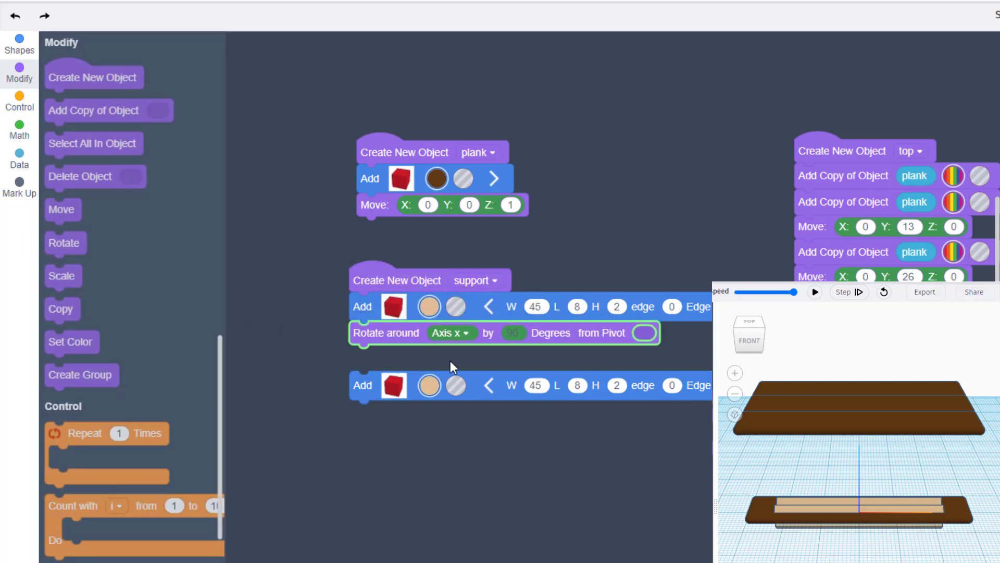
click(469, 333)
click(435, 402)
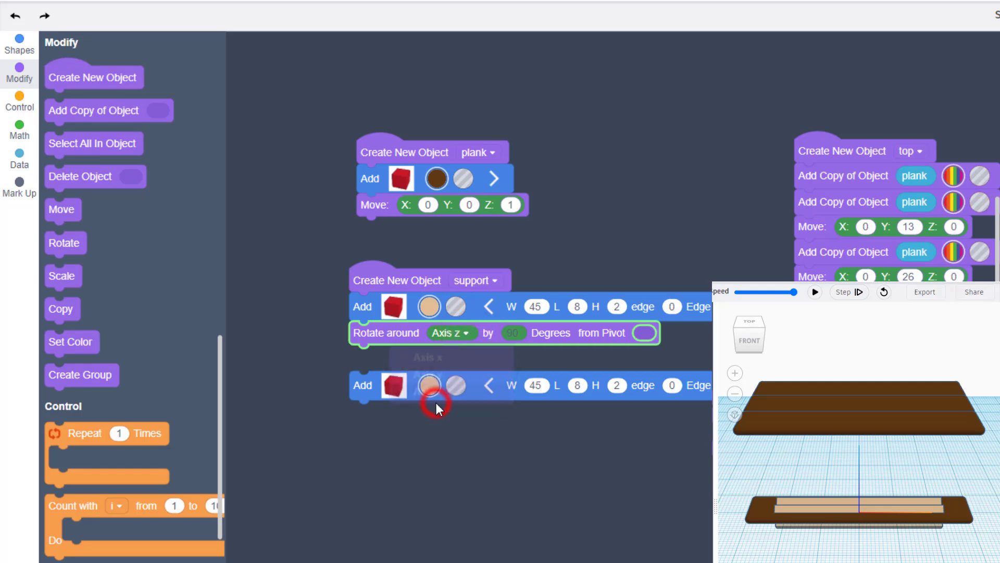
right_click(390, 336)
click(401, 345)
drag(402, 346, 354, 405)
Set the rotations to 45 and -45 degrees and join the second board to support.
click(513, 332)
drag(548, 402, 542, 382)
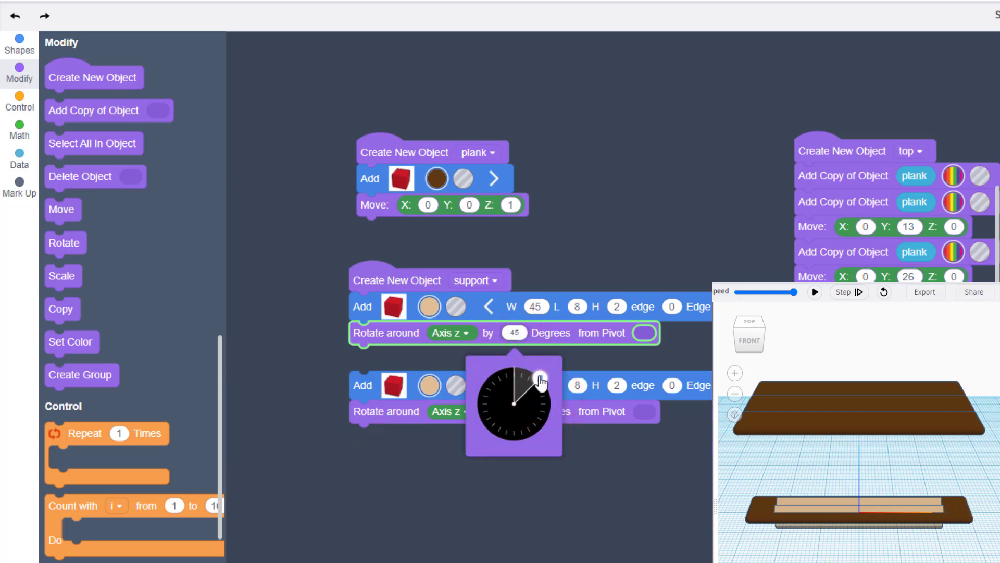
click(444, 486)
click(517, 412)
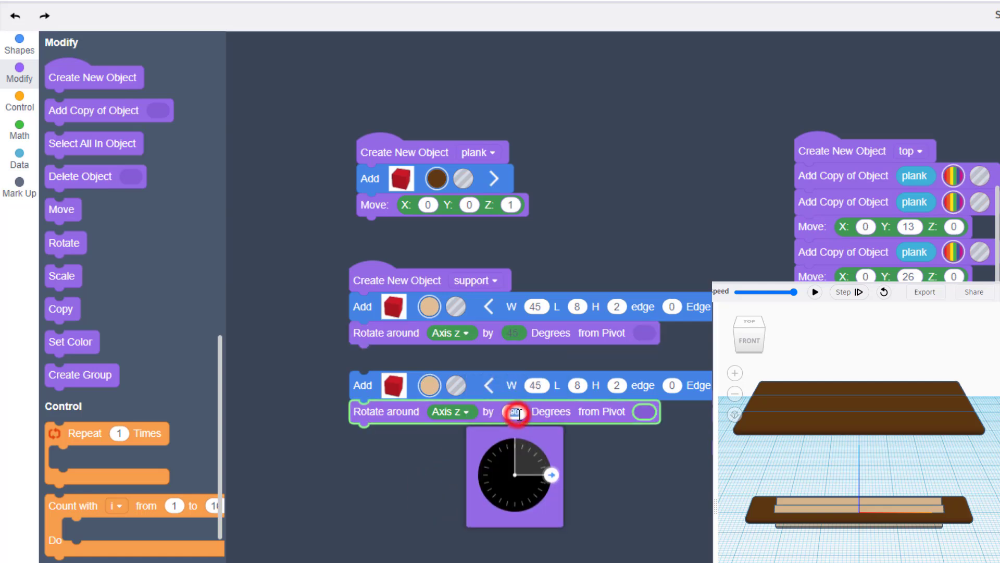
click(545, 478)
drag(530, 445, 516, 448)
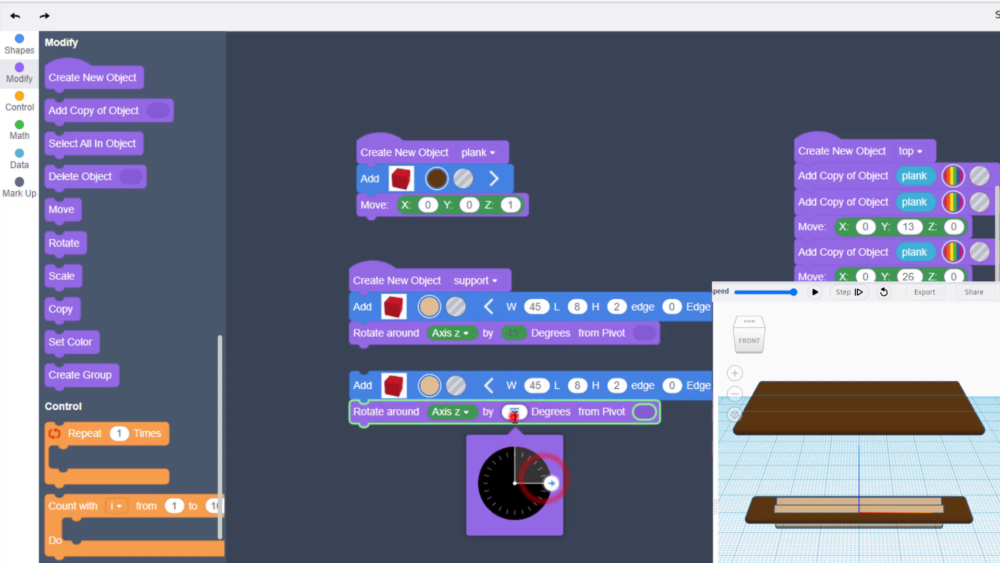
click(527, 409)
text(-45)
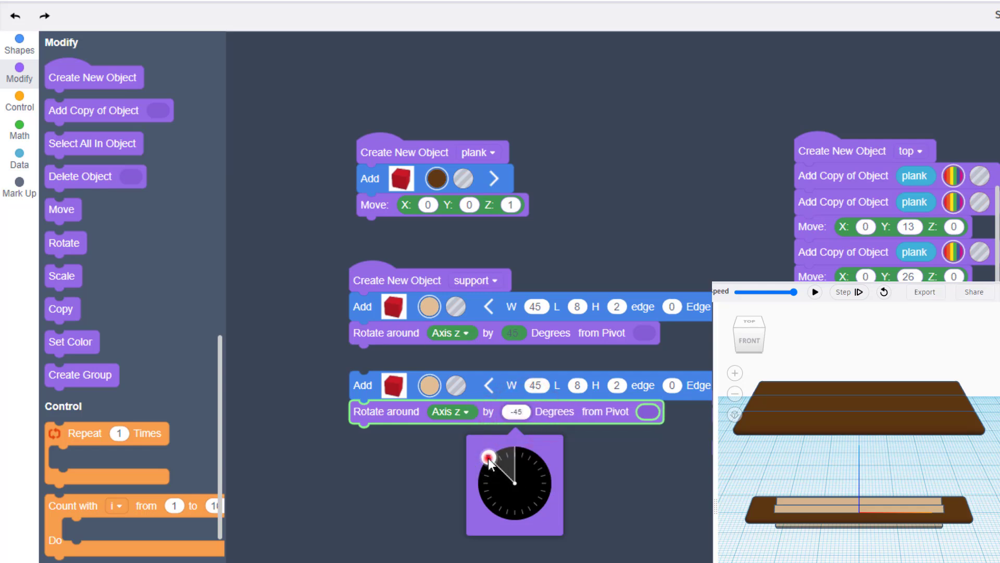
click(653, 459)
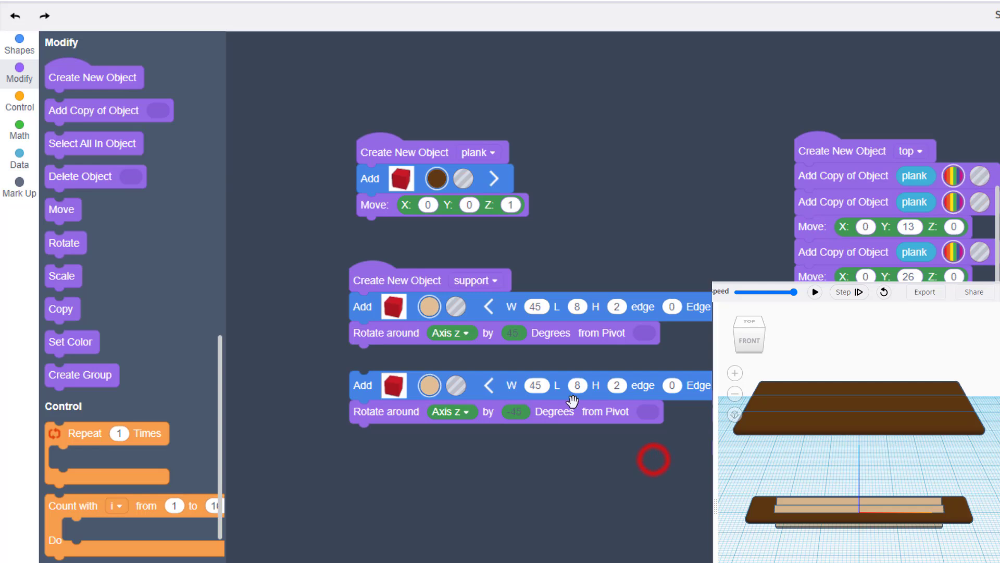
drag(365, 388, 366, 362)
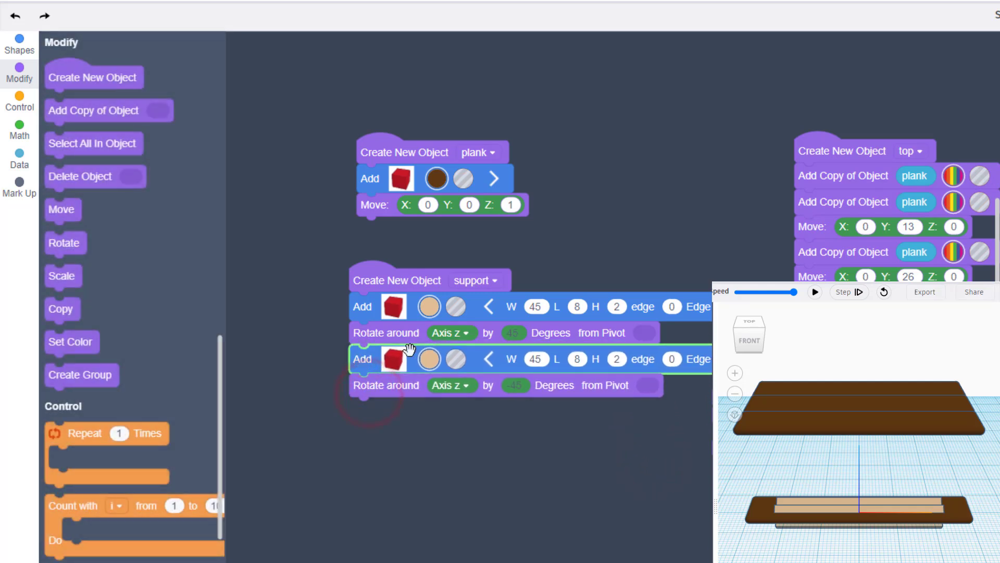
Make both support boards brown and run the program to show the crossed X.
click(429, 308)
click(526, 405)
click(429, 358)
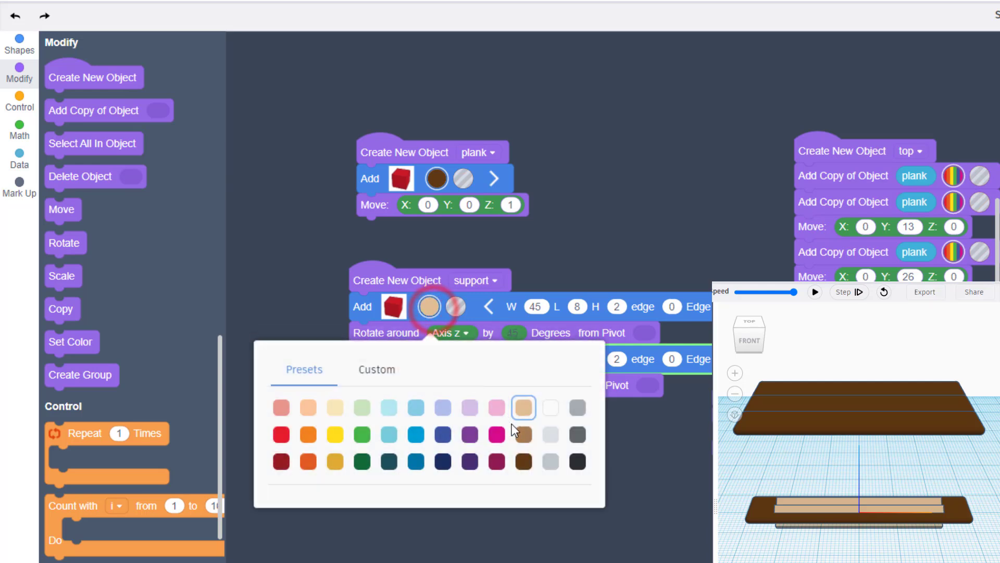
click(521, 433)
click(429, 360)
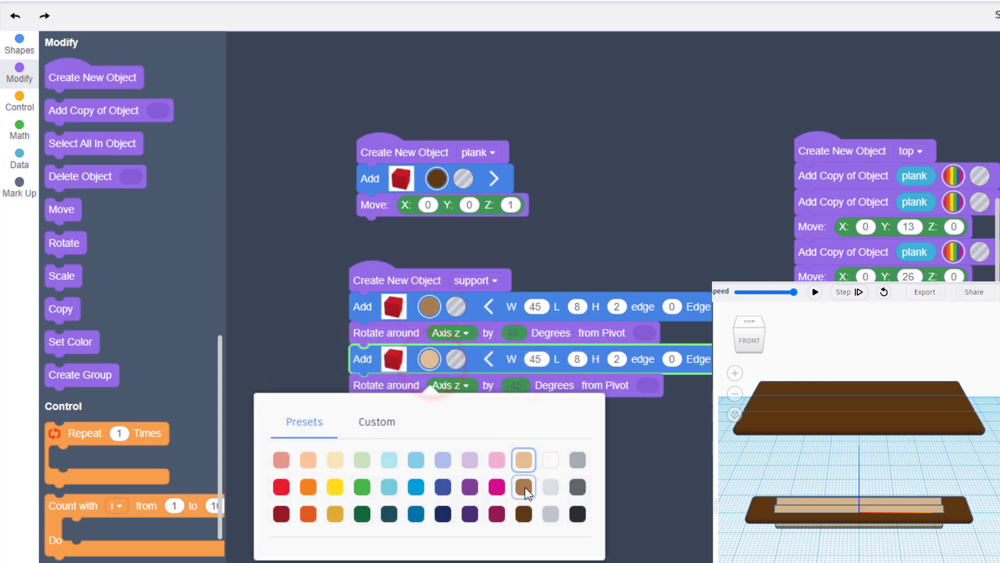
click(524, 485)
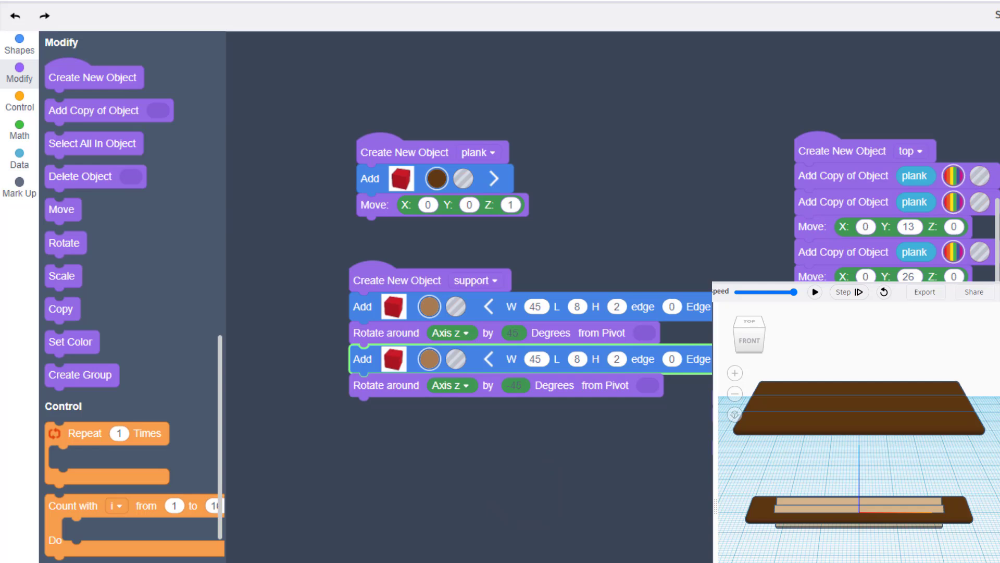
click(816, 292)
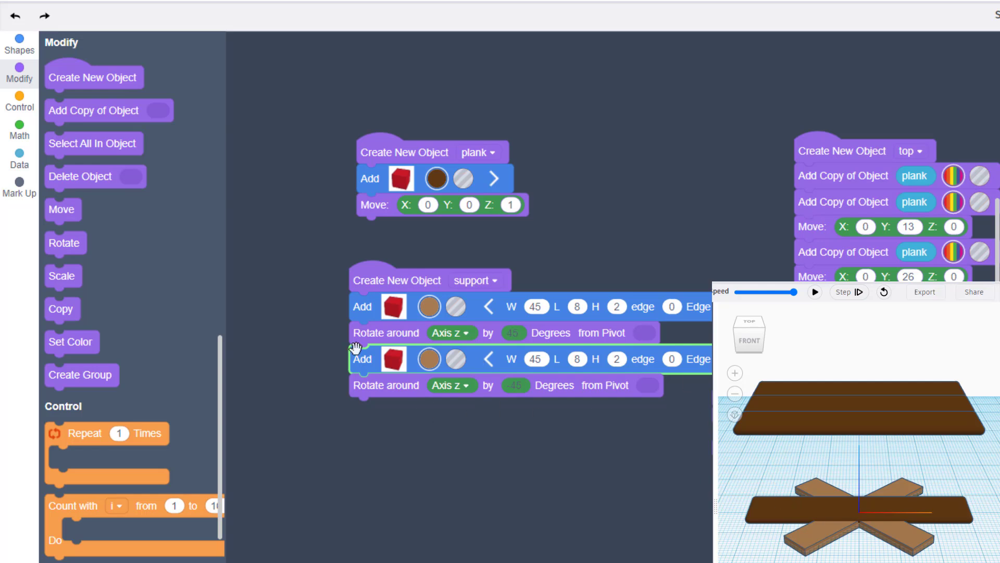
Add a red Box sized W 20, L 60, H 3 to support and preview it.
click(20, 44)
drag(68, 89, 357, 428)
click(456, 412)
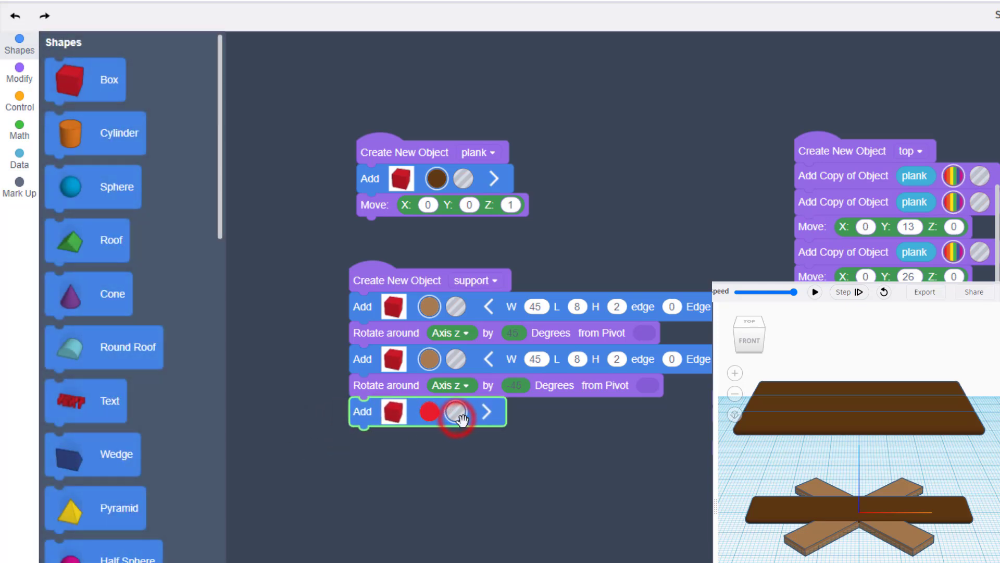
click(485, 411)
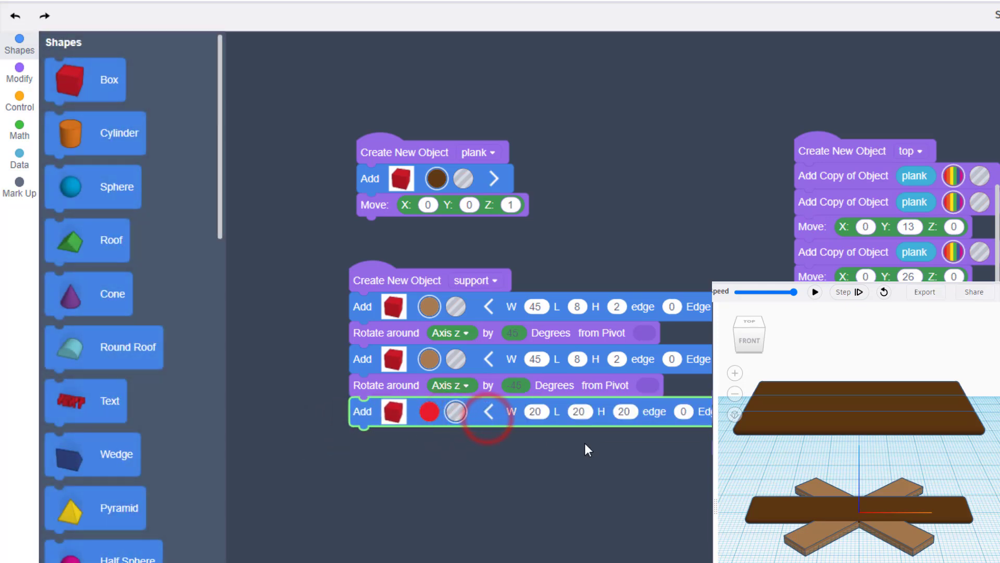
click(586, 413)
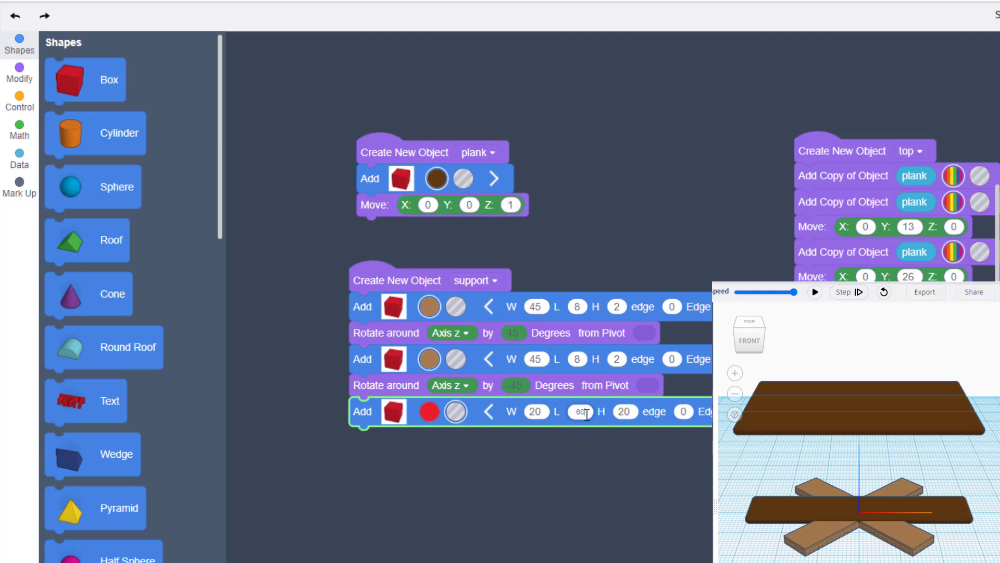
click(624, 412)
text(3)
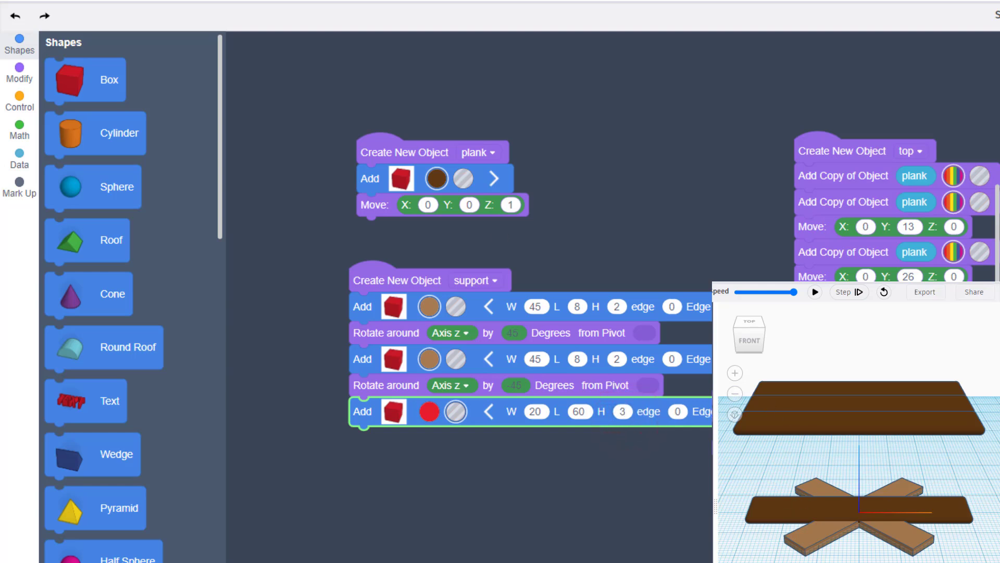
click(815, 292)
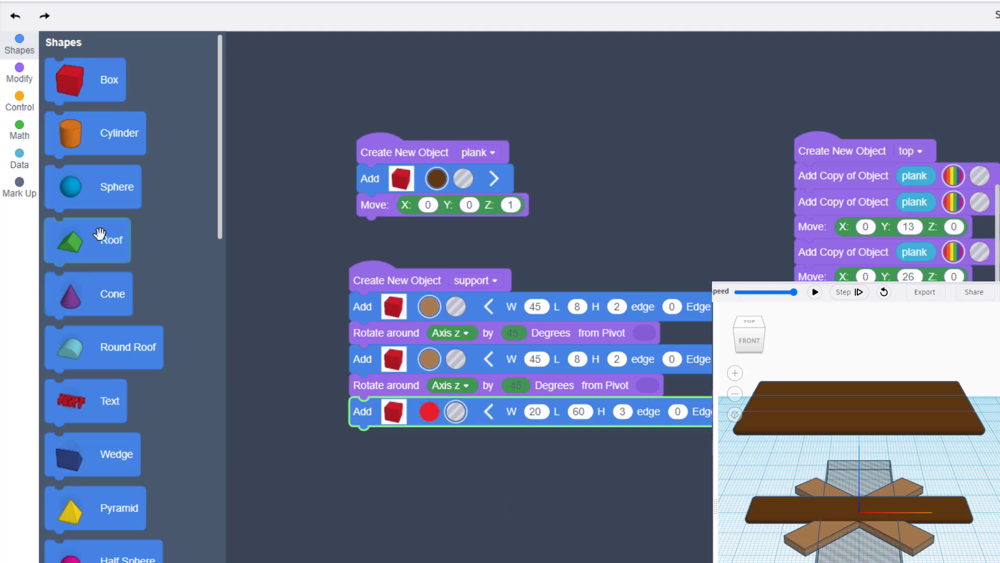
Add a Move step under the red support box and preview it at X -15.
click(20, 74)
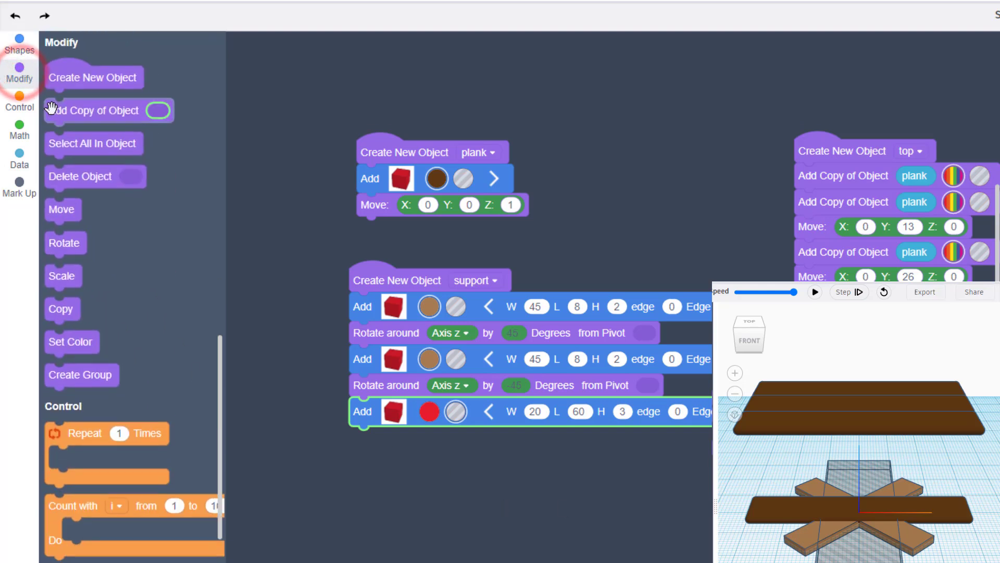
drag(68, 214, 358, 440)
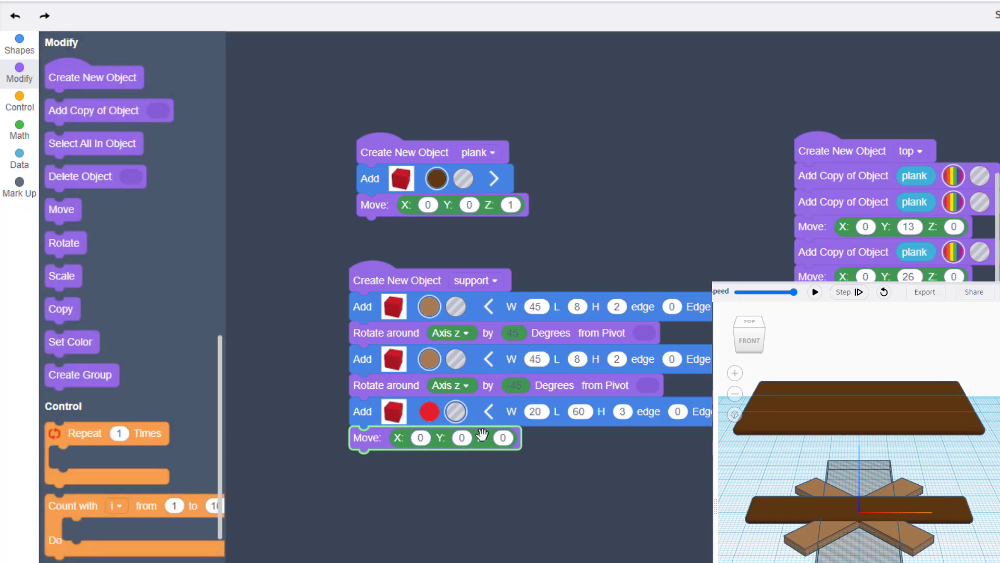
click(421, 439)
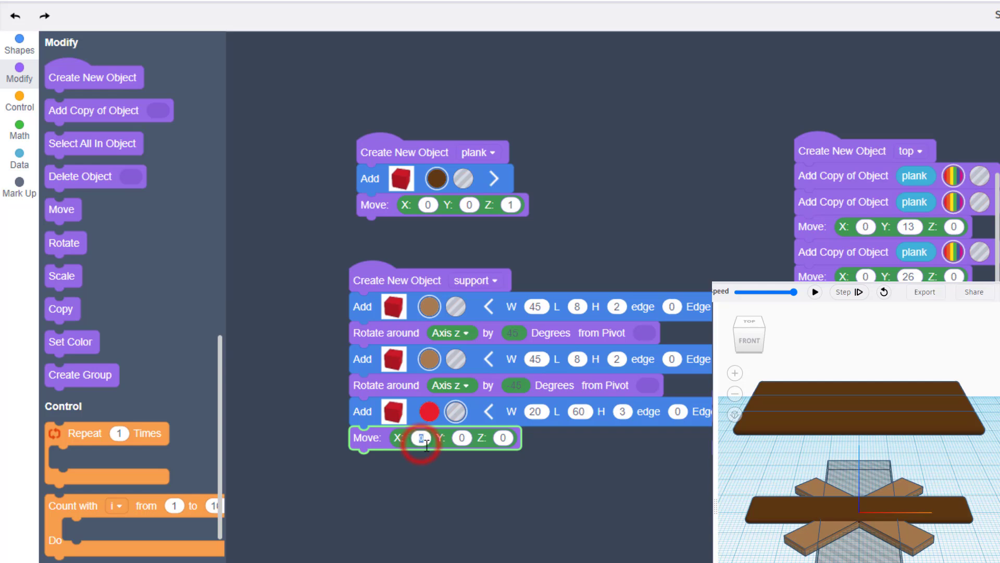
text(-15)
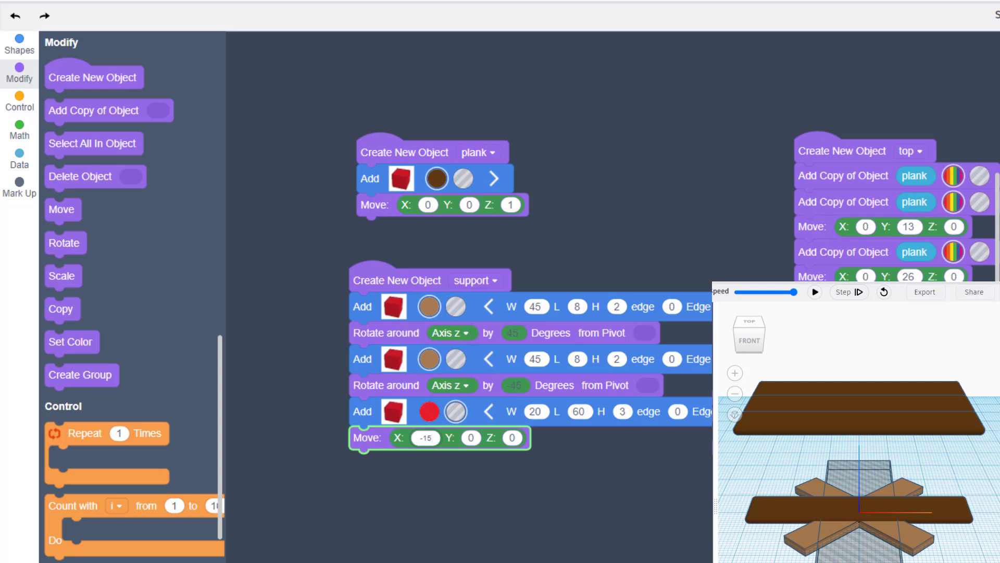
click(816, 292)
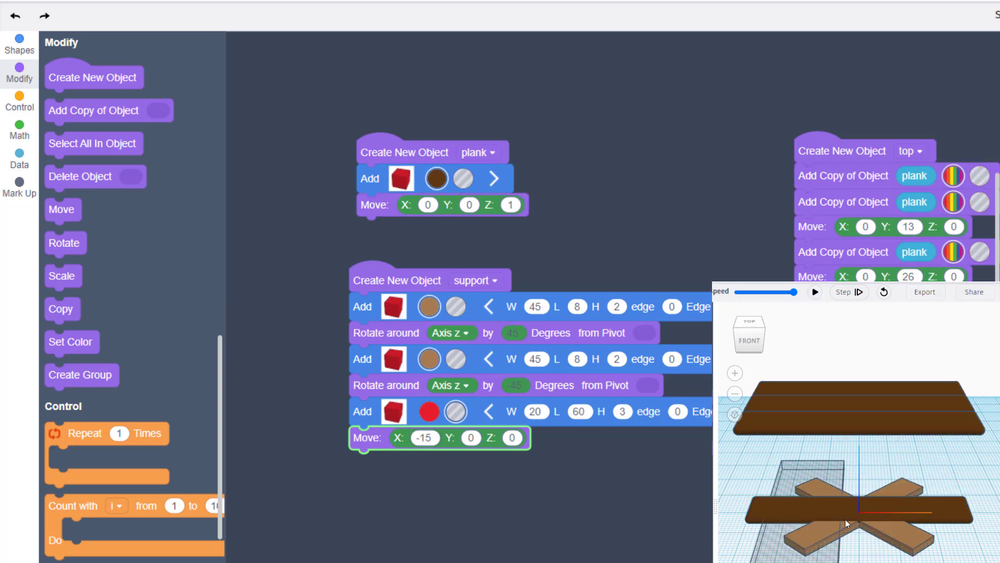
Try X offsets -30 and -20, then settle on X -23 for the red box.
click(426, 439)
text(-30)
click(813, 295)
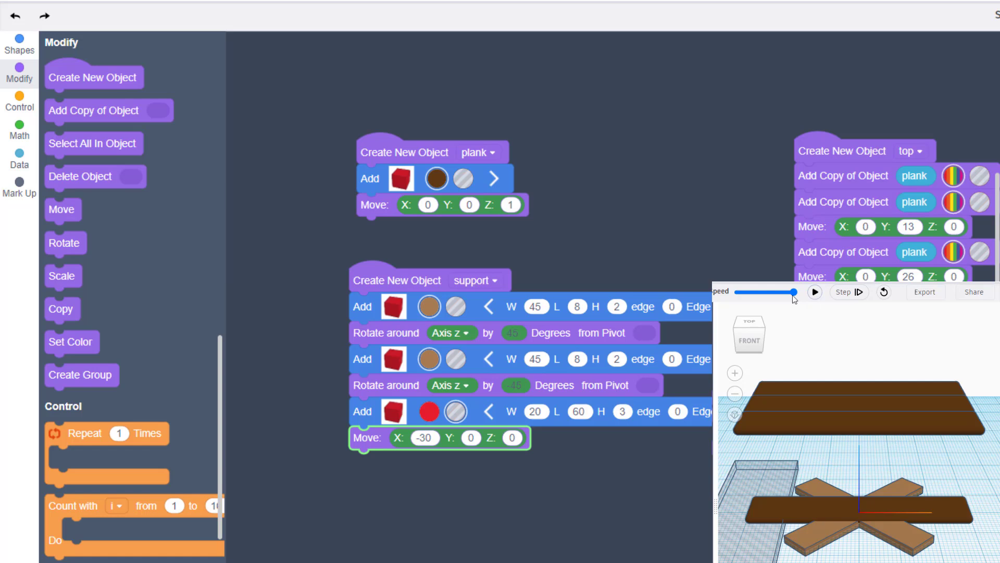
click(431, 439)
text(-20)
click(822, 289)
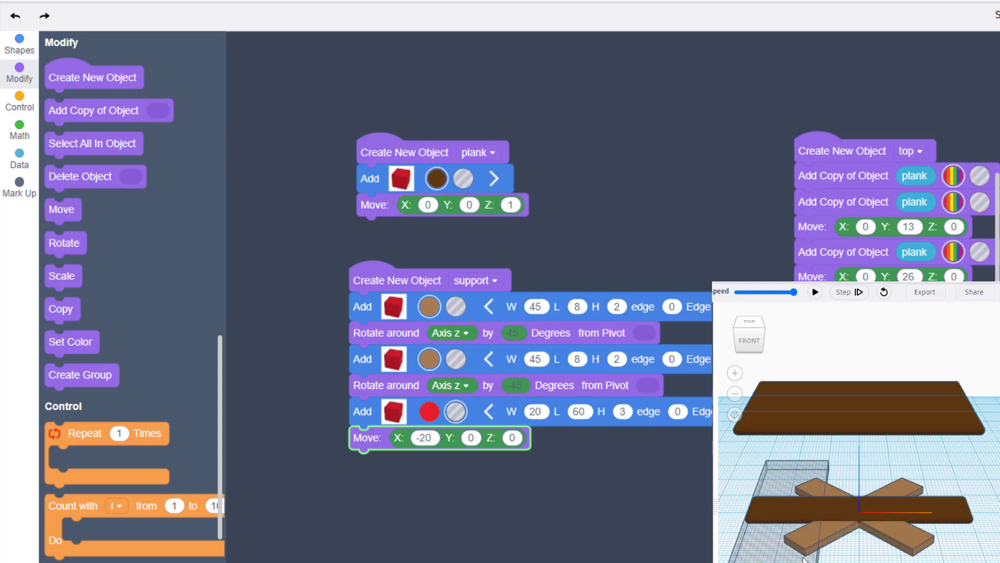
click(432, 439)
text(-23)
click(814, 293)
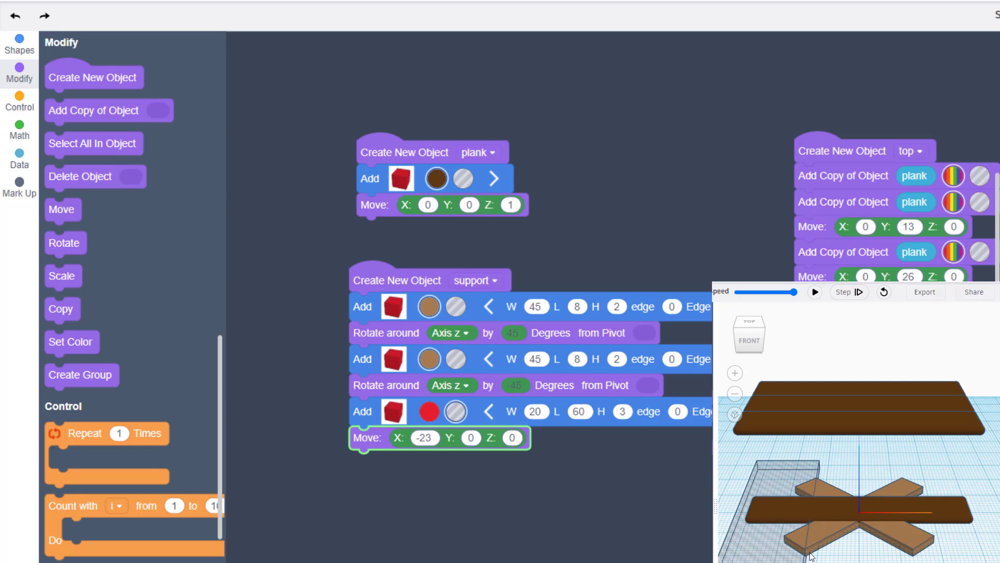
Duplicate the red box and its move, setting the copy's X offset to 23.
right_click(363, 409)
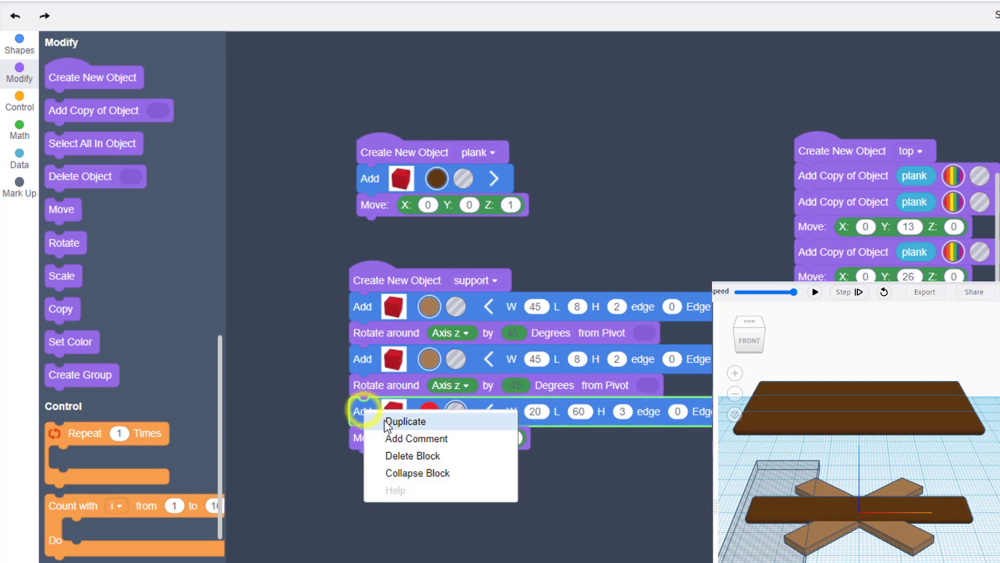
click(387, 419)
drag(364, 463, 349, 449)
click(425, 490)
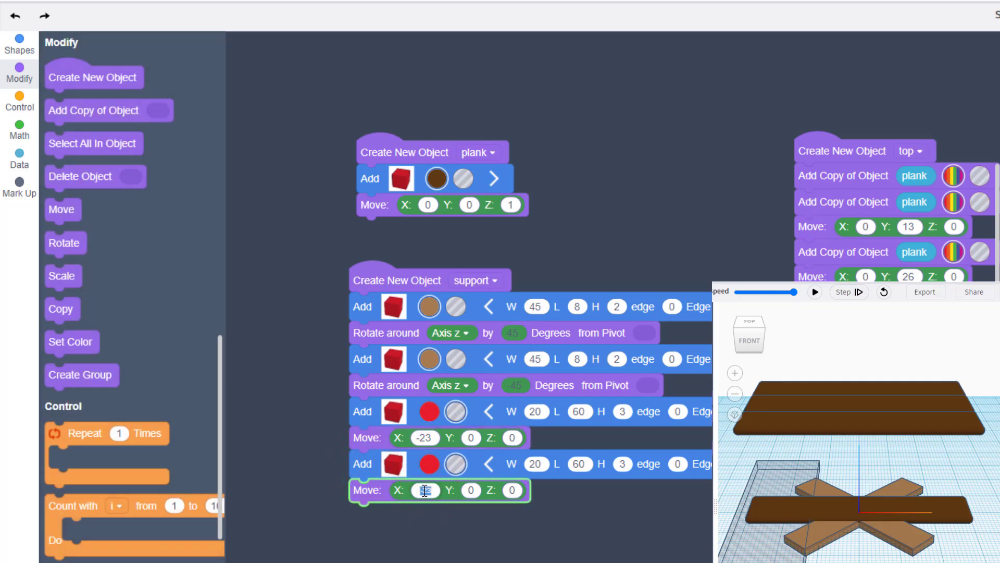
text(23)
click(815, 292)
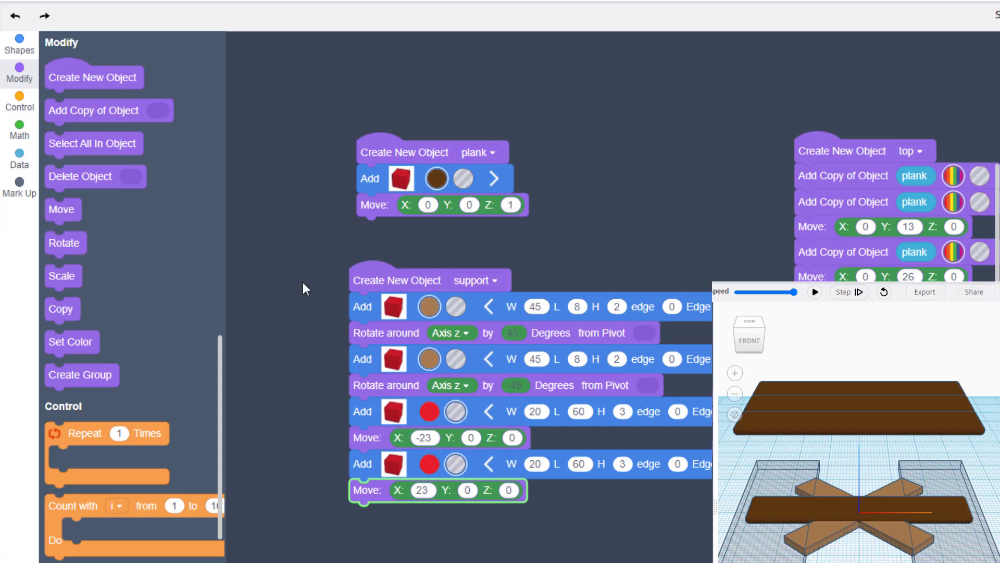
Group the support parts and rotate the group 90° around the y axis.
drag(62, 377, 380, 521)
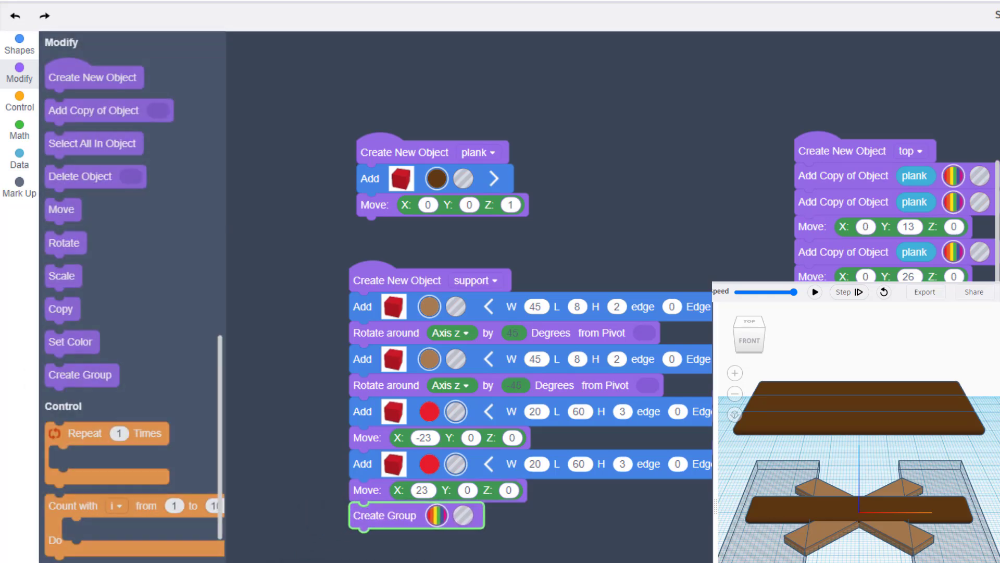
click(815, 292)
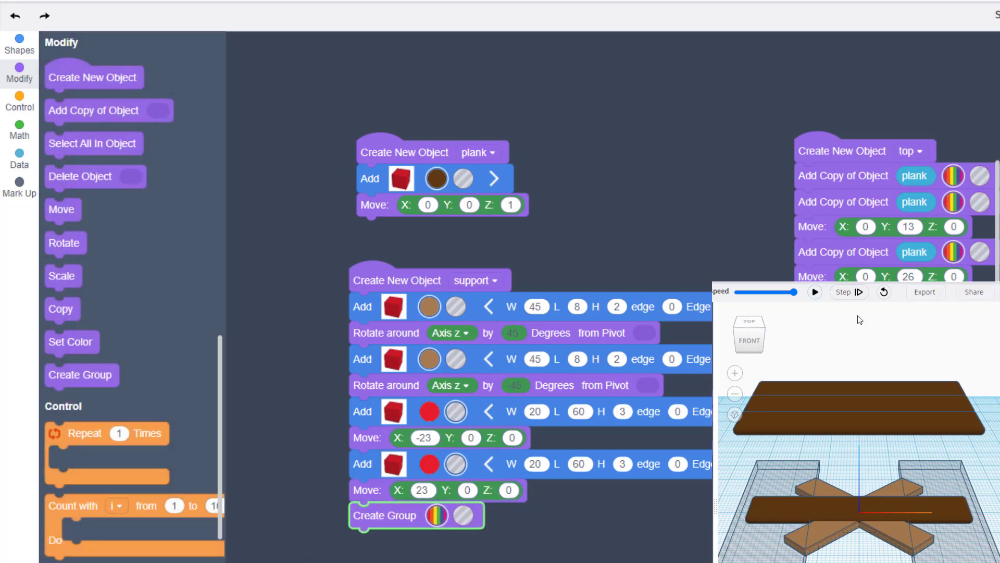
scroll(64, 333, up, 2)
drag(65, 333, 369, 539)
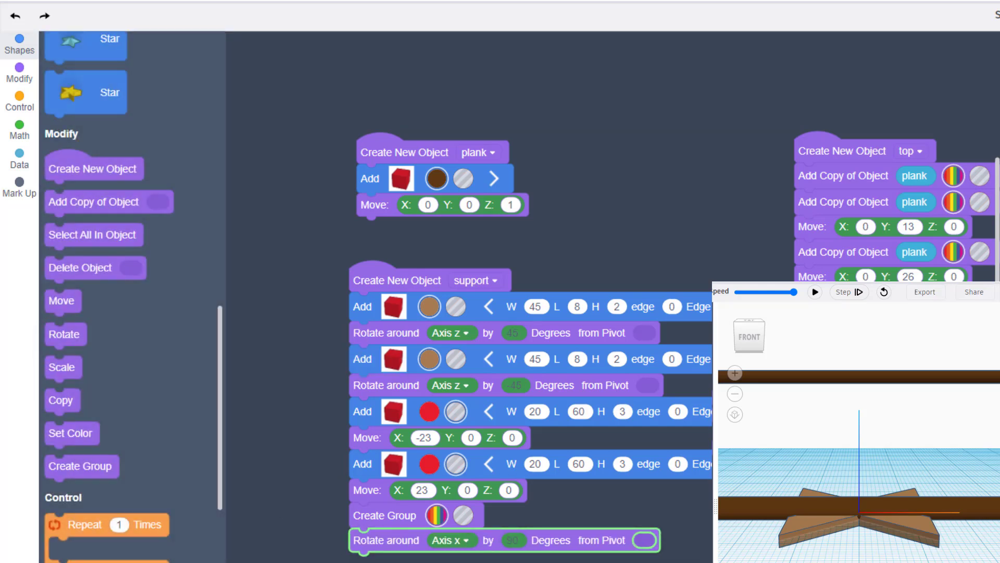
click(815, 292)
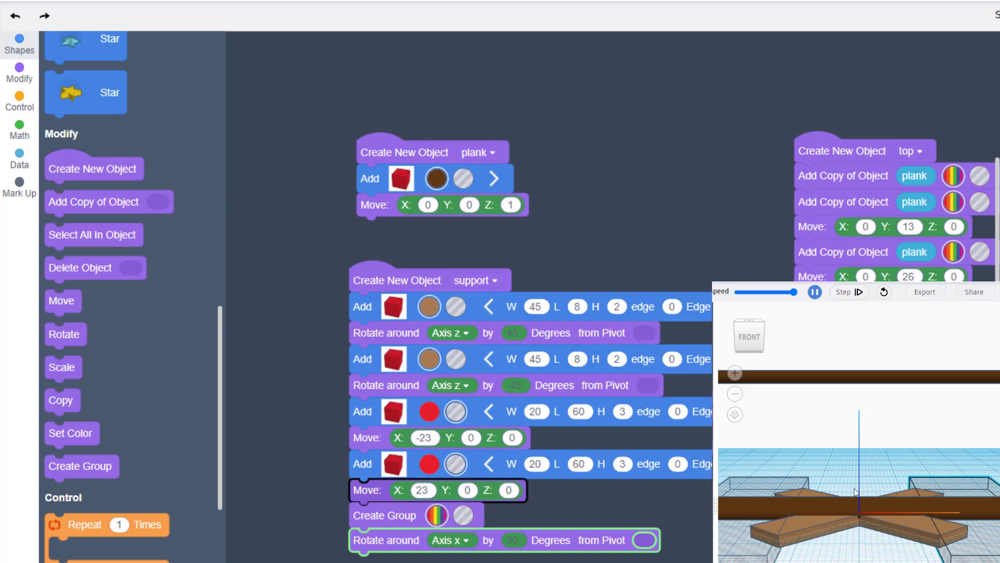
scroll(469, 521, down, 1)
click(464, 505)
click(451, 556)
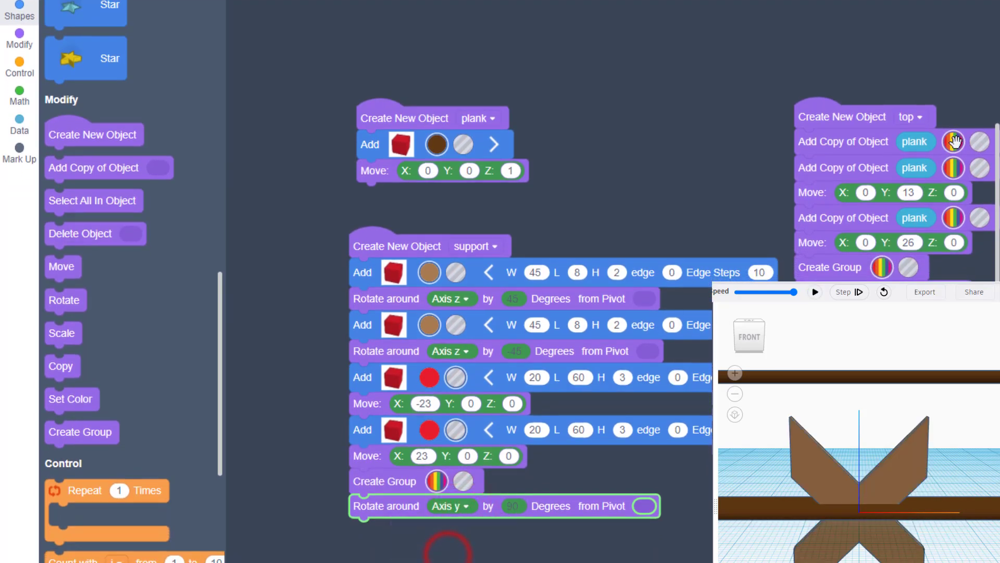
click(815, 292)
right_drag(839, 512, 866, 558)
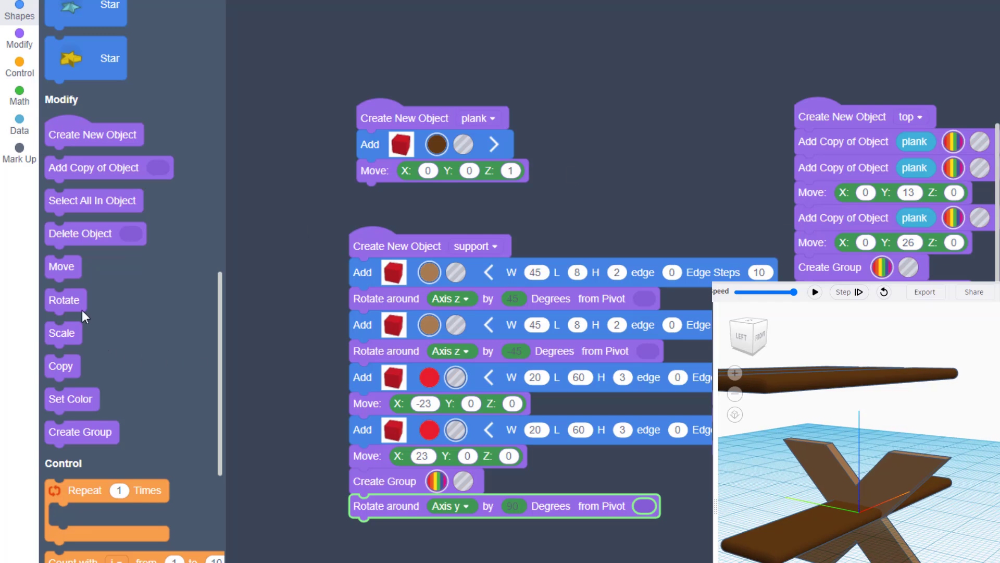
Add a Move step raising the grouped support 13 along Z.
drag(63, 268, 367, 529)
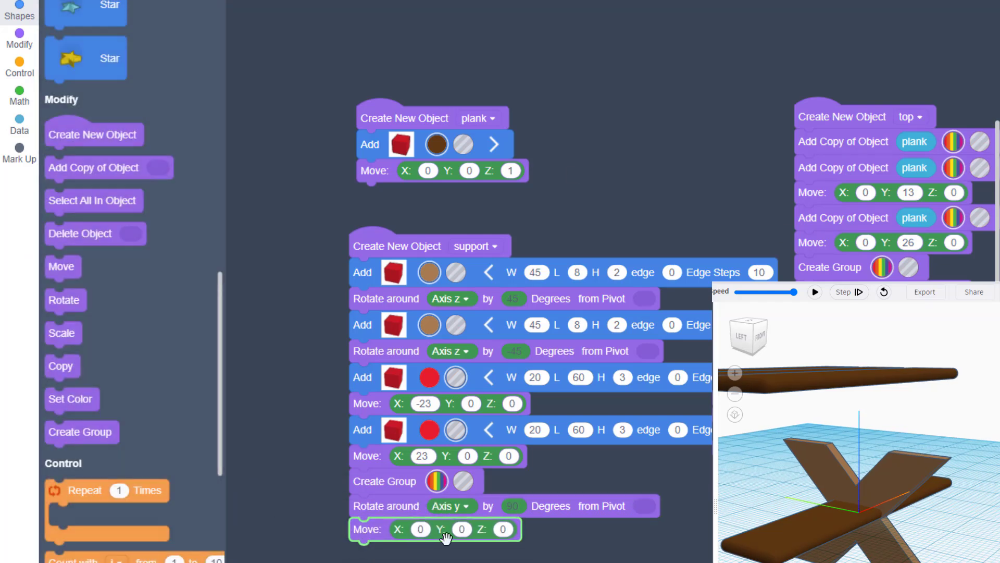
click(502, 529)
text(13)
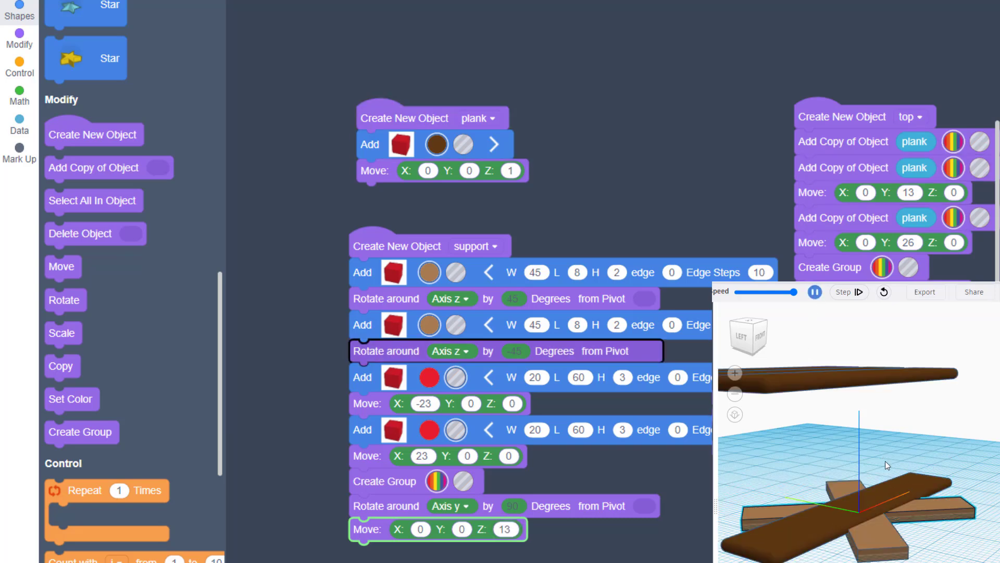
Line up the plank, top and support stacks in a row and add a new object0 definition.
right_drag(795, 488, 840, 541)
scroll(400, 164, up, 1)
drag(401, 148, 295, 150)
drag(829, 151, 422, 159)
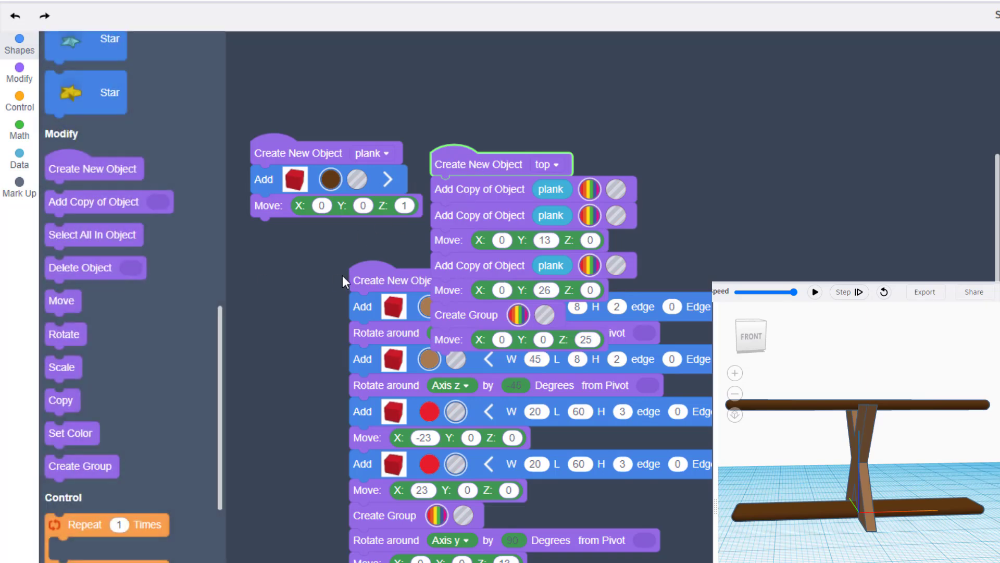
drag(365, 275, 606, 161)
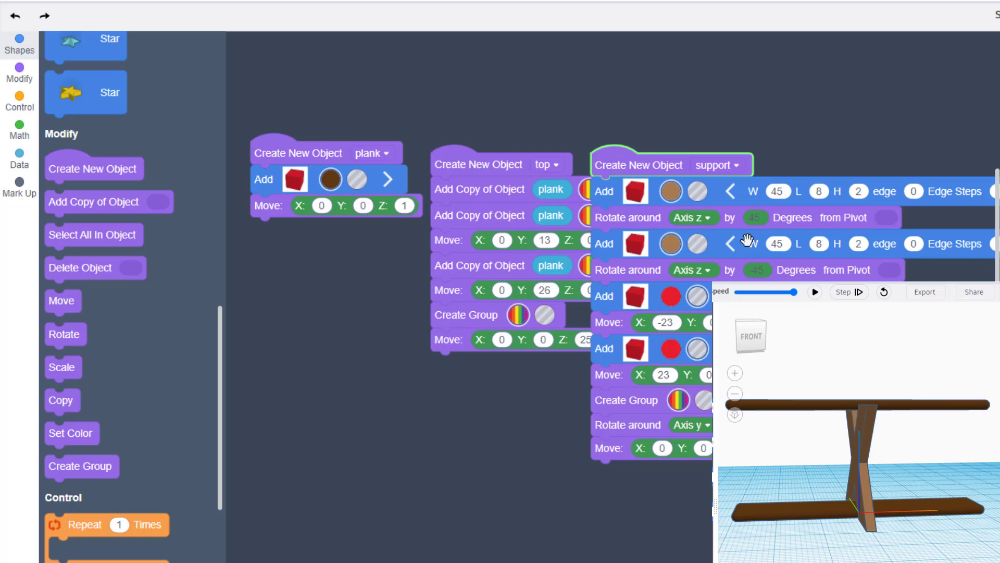
drag(56, 179, 275, 305)
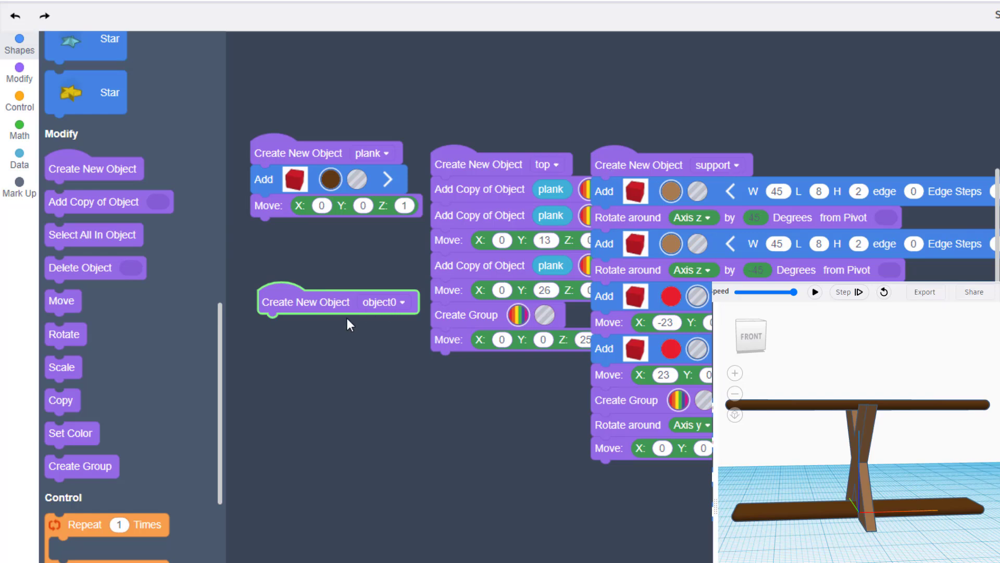
Rename the new object to table and give it a copy of the top object.
click(402, 301)
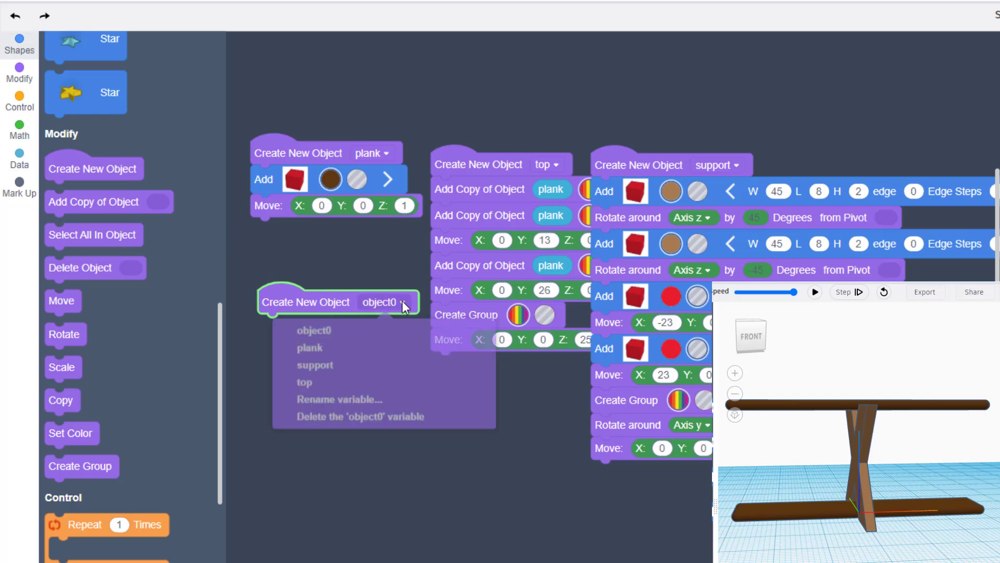
click(336, 405)
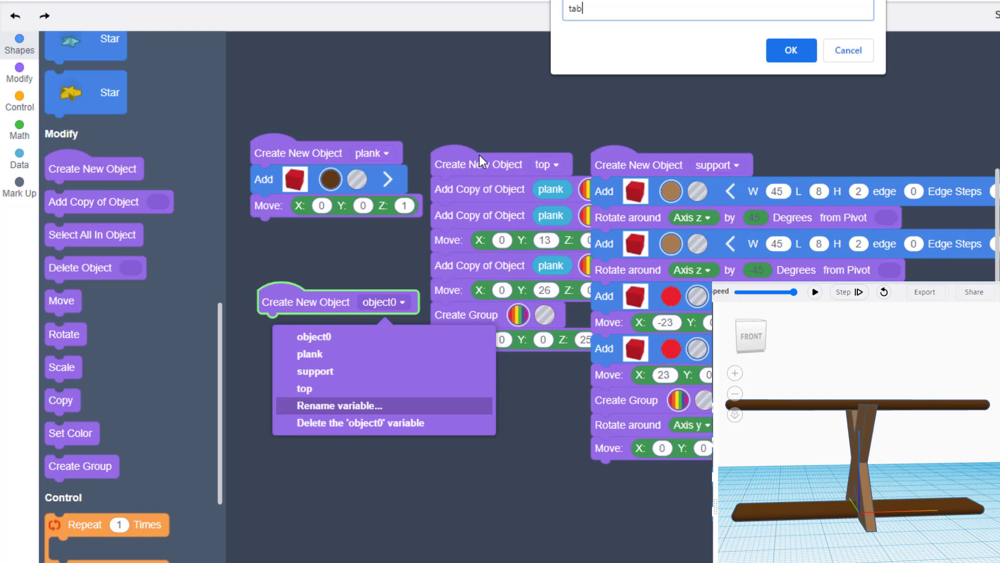
click(808, 52)
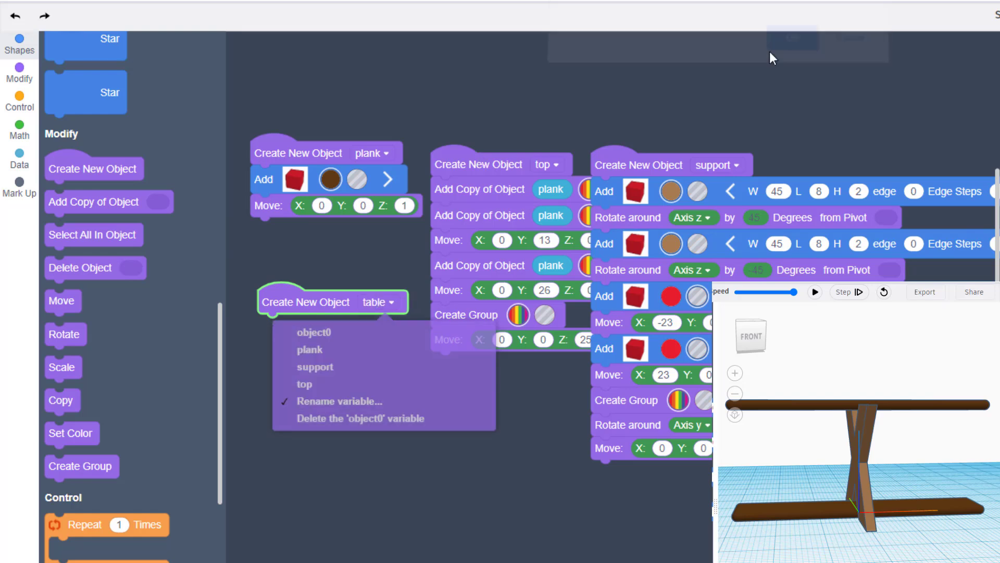
drag(99, 202, 313, 329)
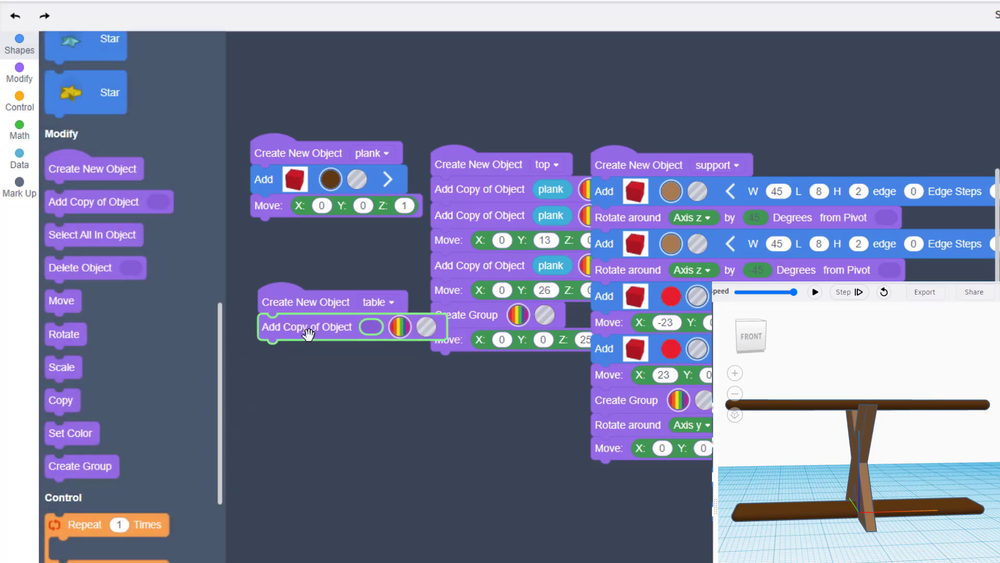
click(19, 156)
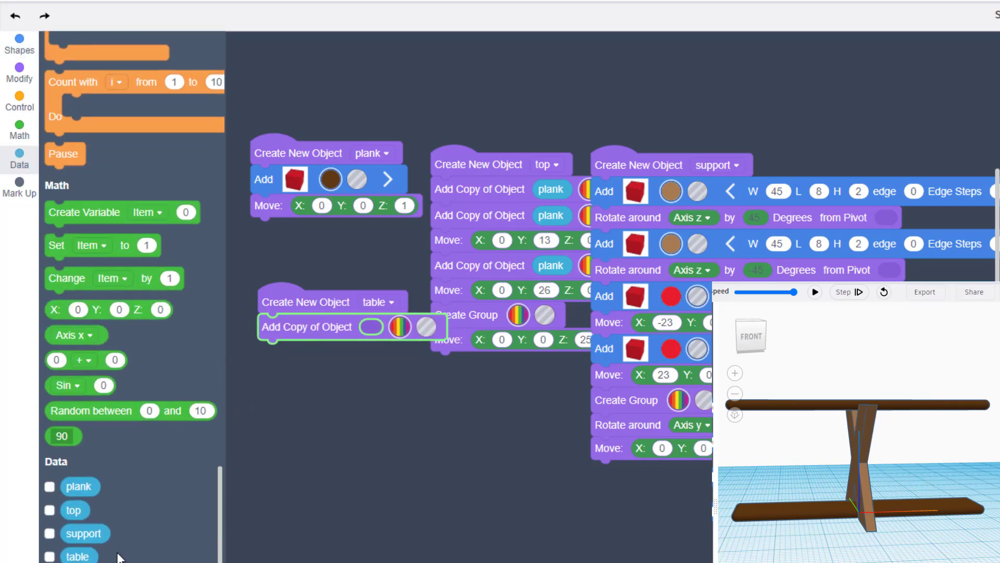
drag(78, 509, 367, 339)
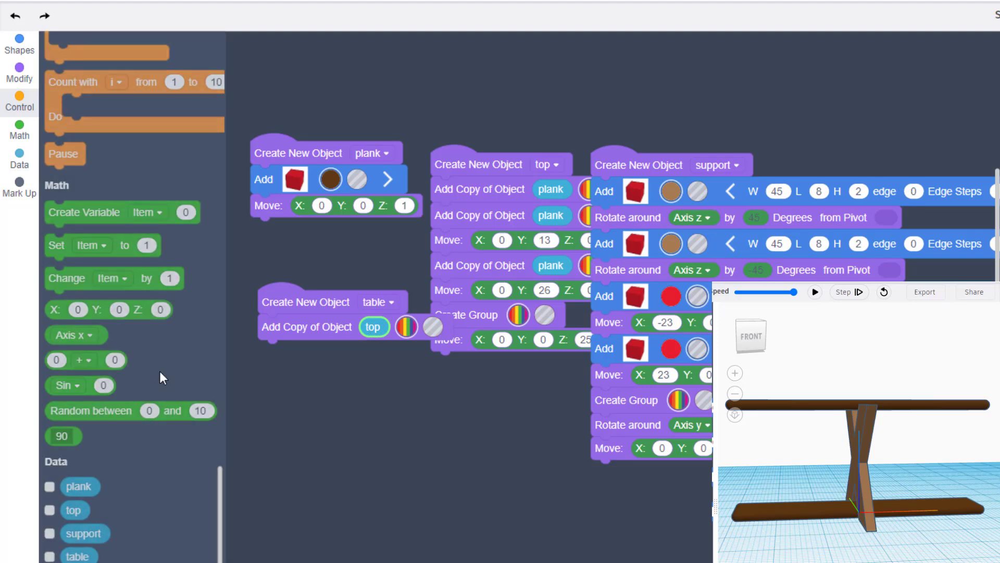
Add two copies of the support object to the table.
click(19, 73)
drag(78, 111, 294, 356)
click(19, 159)
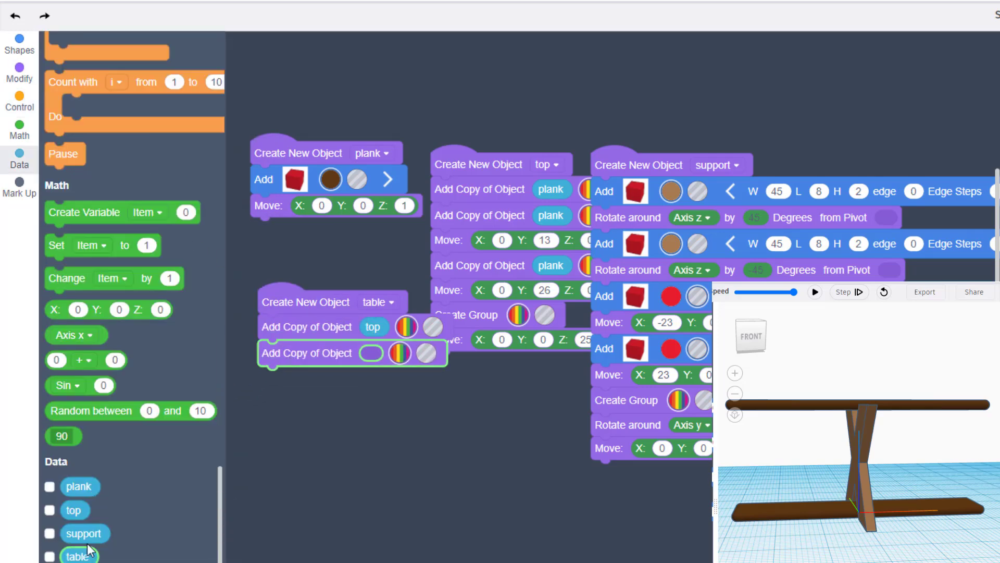
drag(82, 532, 377, 364)
right_click(307, 357)
click(333, 371)
drag(268, 374, 267, 377)
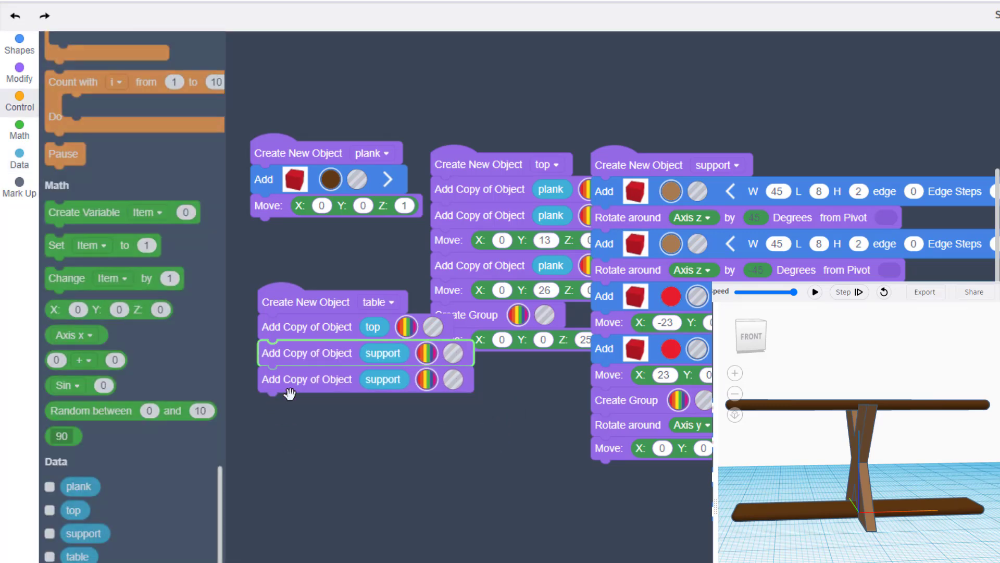
right_drag(886, 516, 822, 526)
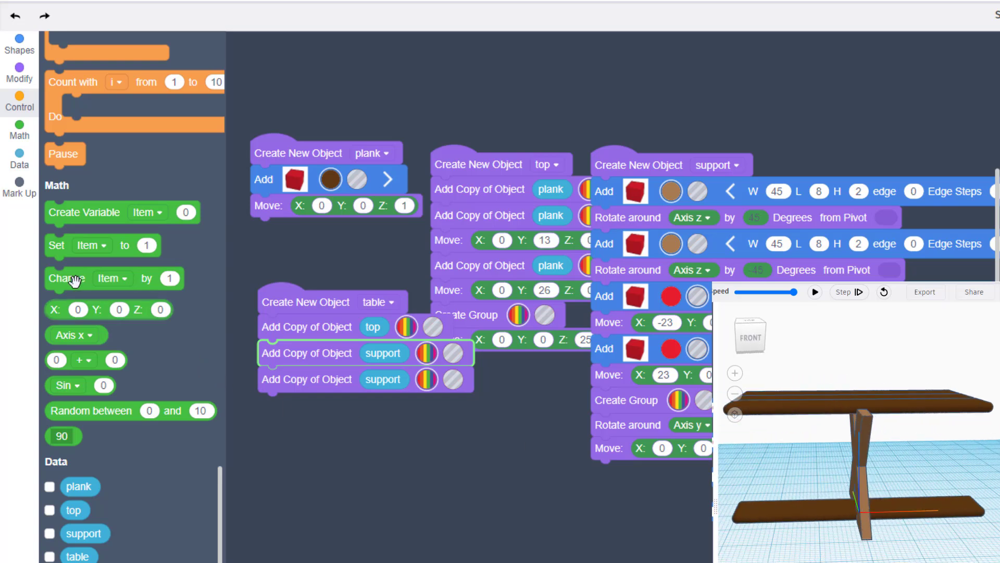
Move the table's top copy -13 along Y and run the program.
click(16, 76)
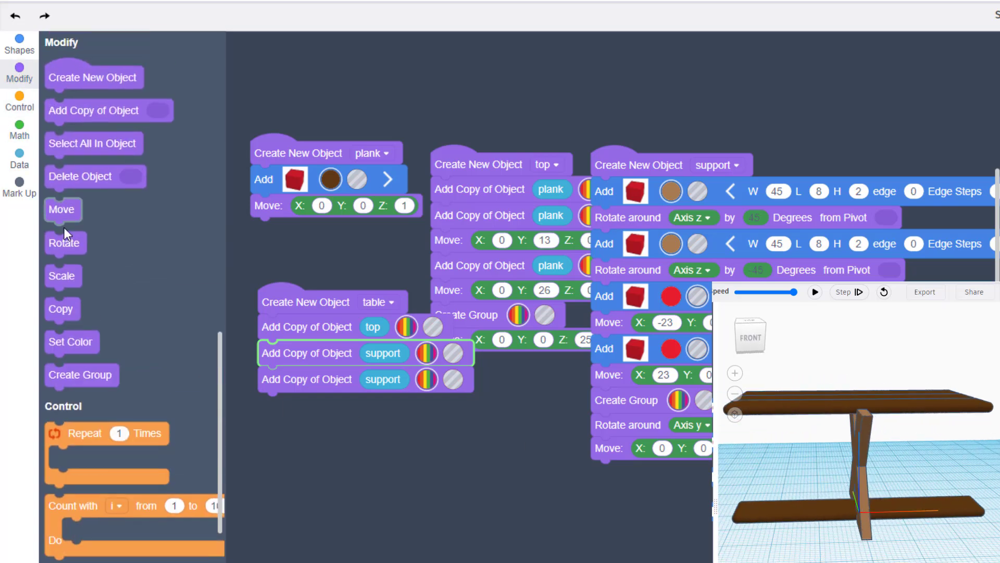
drag(61, 209, 275, 351)
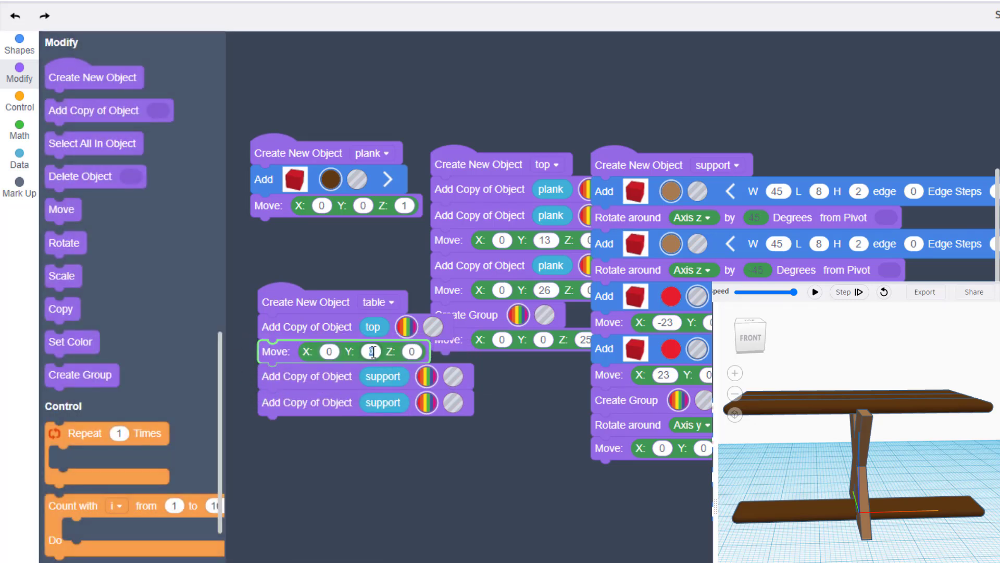
click(374, 353)
text(-13)
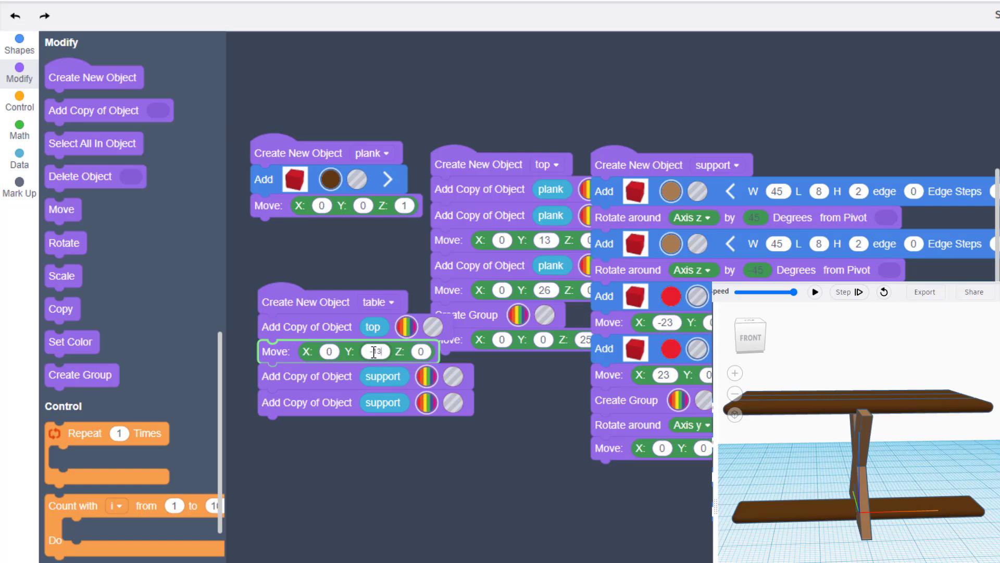
click(815, 292)
Move the table's two support copies to X 25 and X -25 and preview them.
right_drag(892, 518, 849, 474)
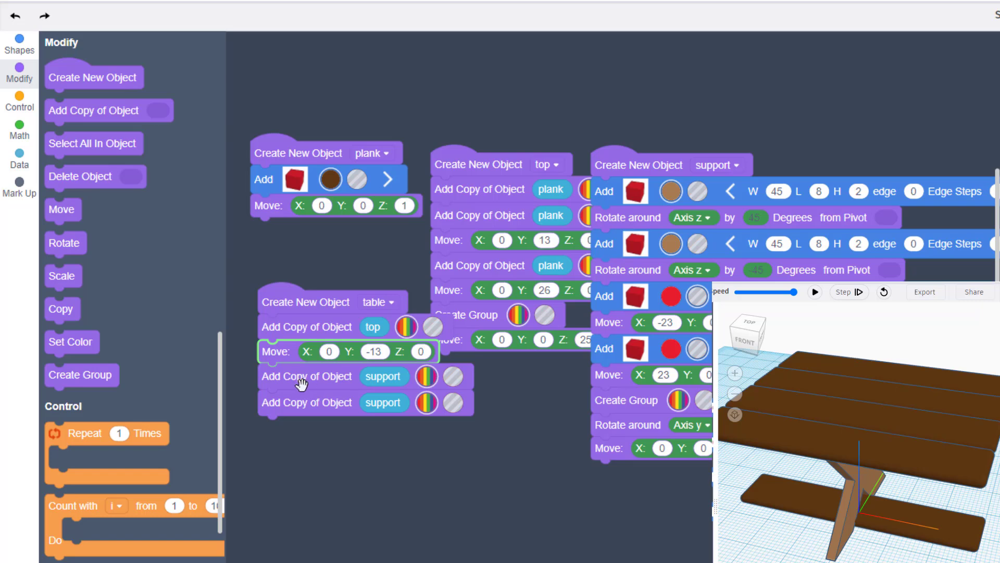
drag(57, 211, 308, 401)
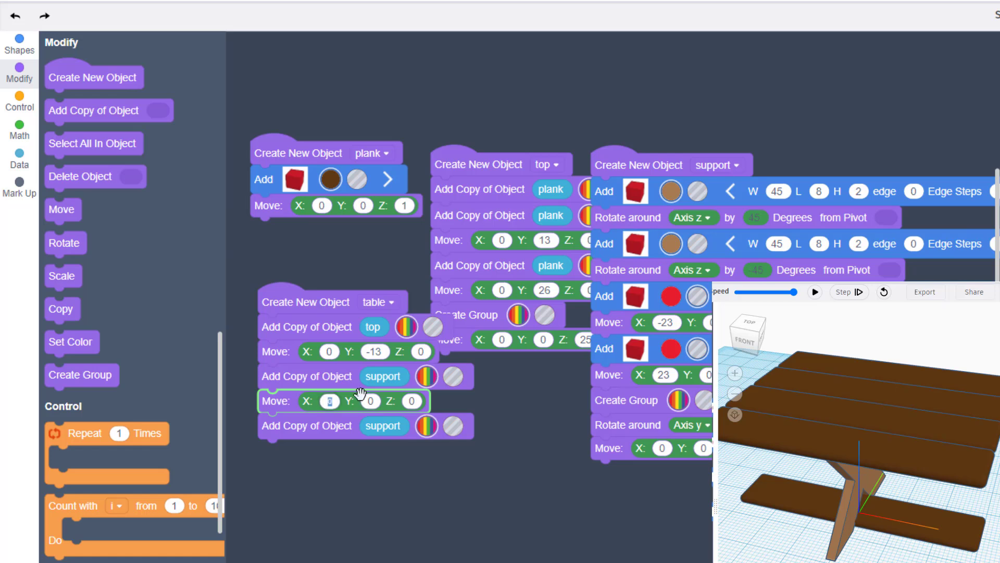
text(25)
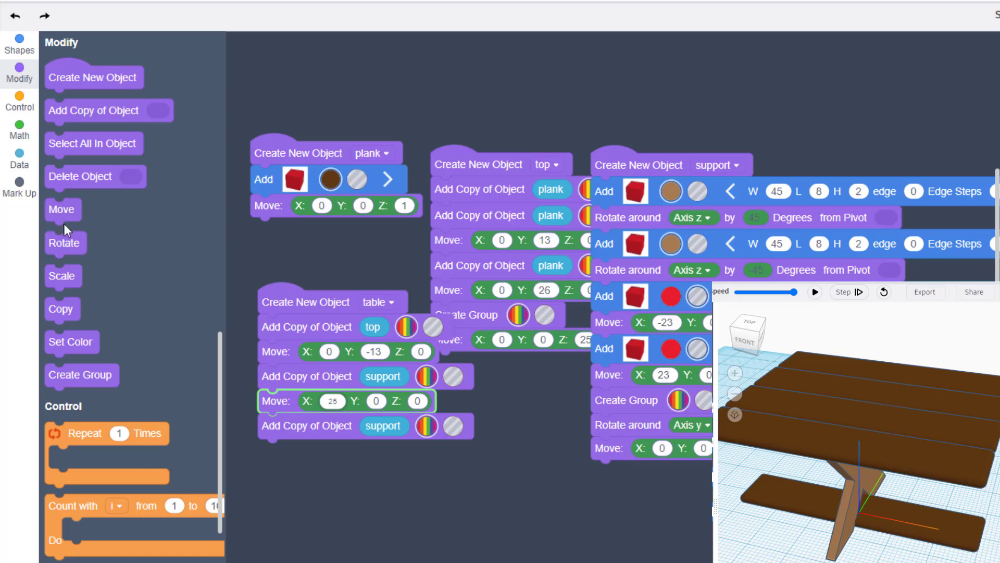
drag(58, 213, 277, 465)
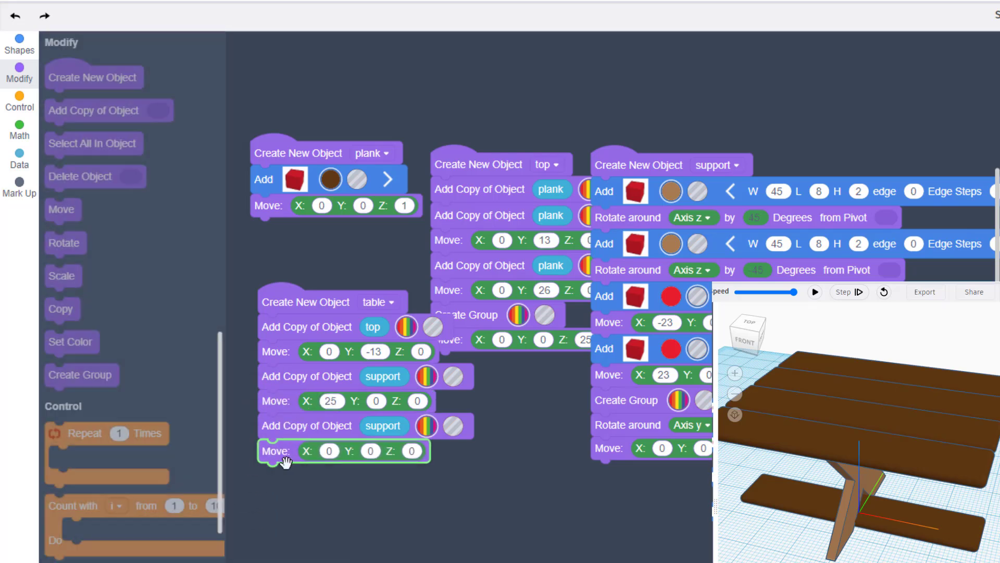
text(-25)
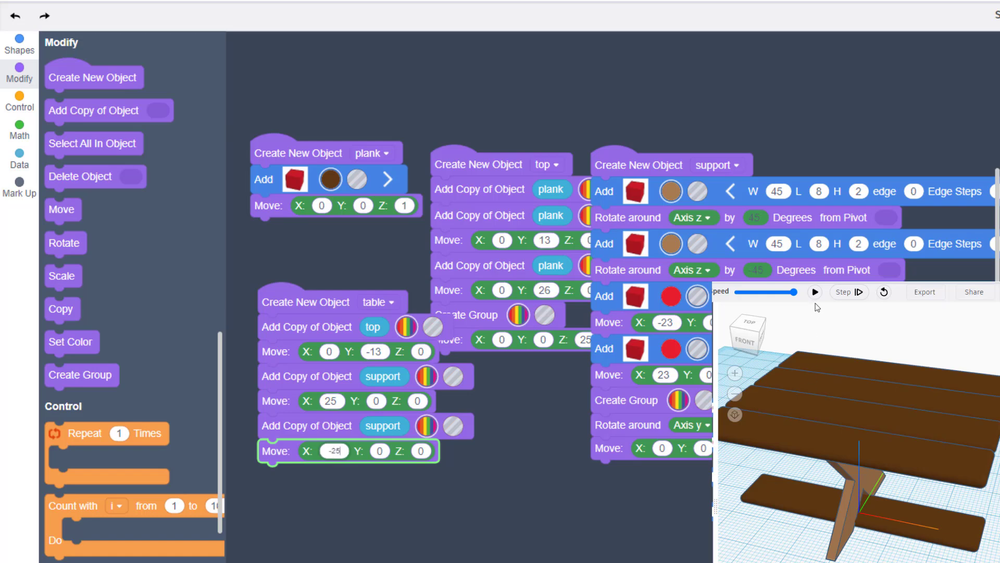
click(815, 293)
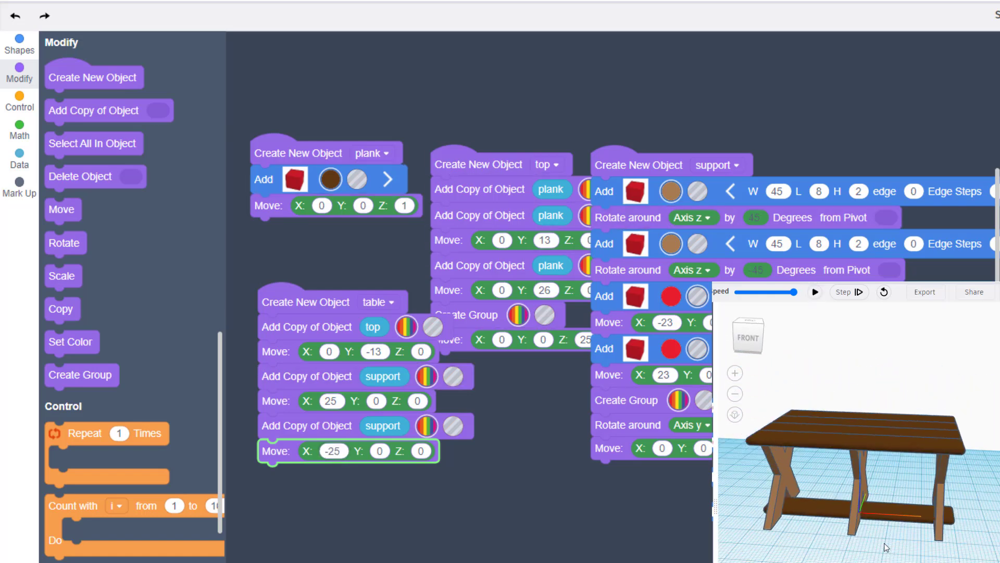
Append a Delete Object step to the end of the table program.
drag(882, 556, 780, 459)
drag(804, 498, 782, 458)
drag(50, 186, 272, 475)
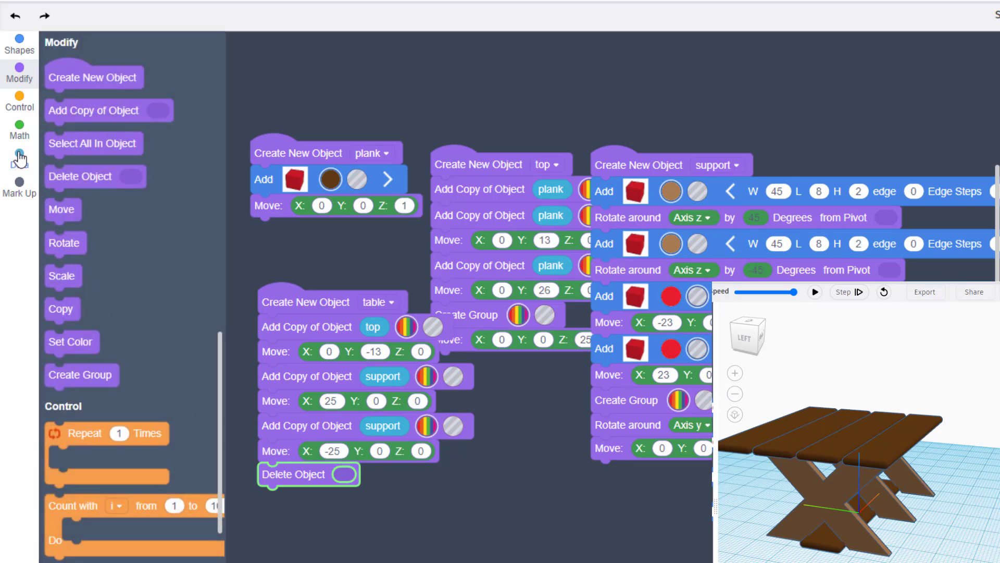
Make Delete Object remove the original top, rerun, and shift the table stack lower.
click(20, 157)
drag(76, 509, 346, 475)
click(815, 293)
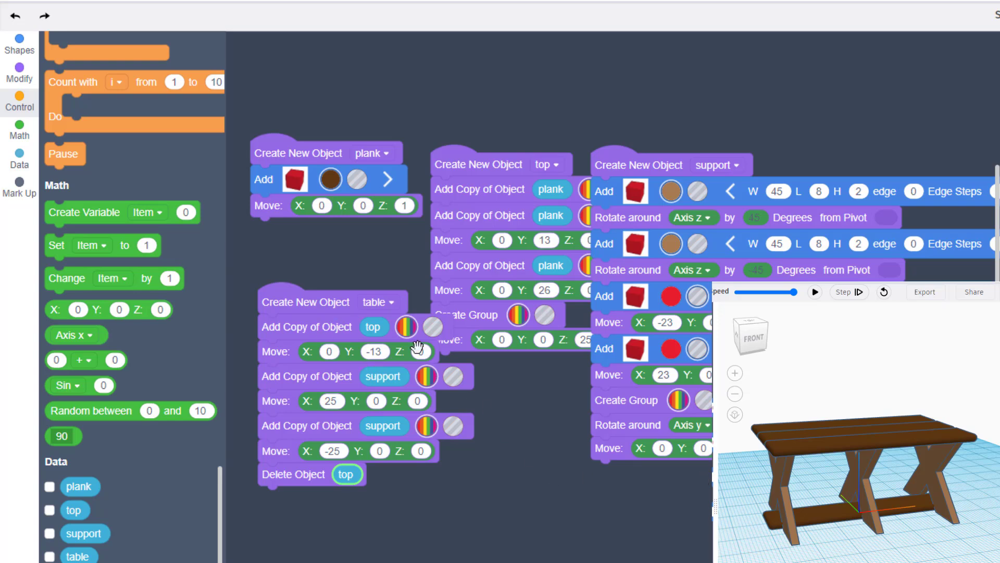
drag(309, 310, 424, 415)
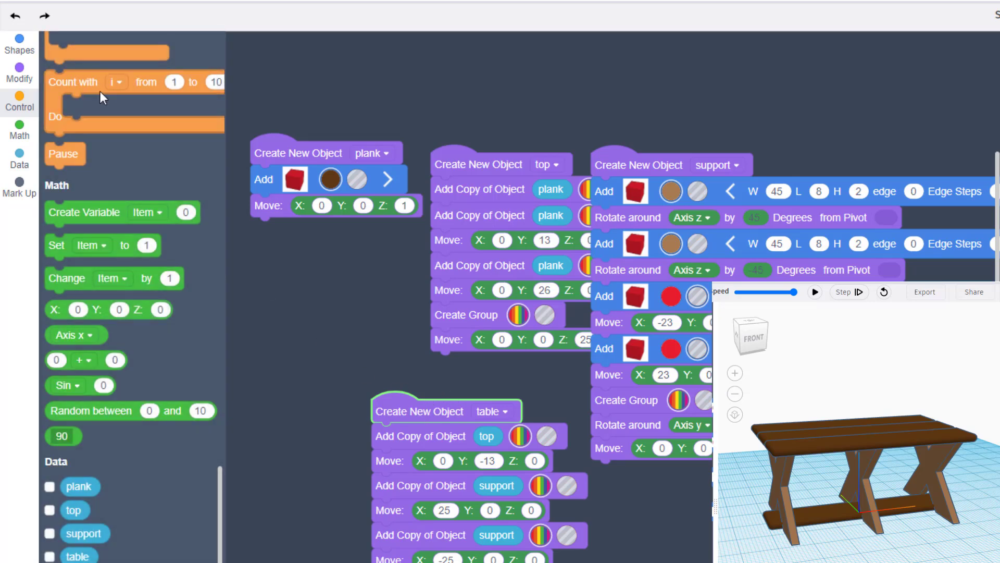
Add a Create New Object block and rename its variable to bench.
click(19, 75)
drag(72, 80, 280, 254)
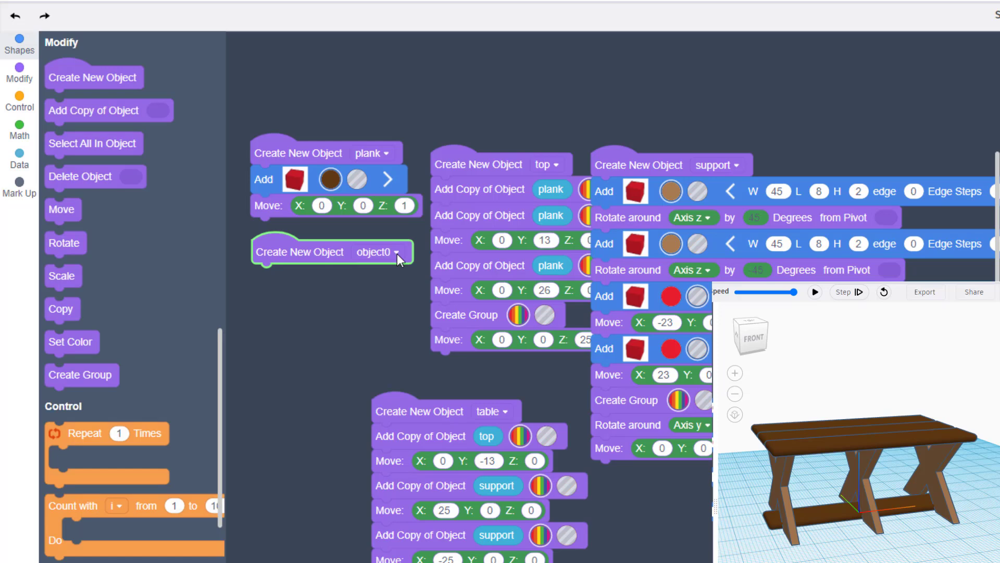
click(397, 254)
click(312, 372)
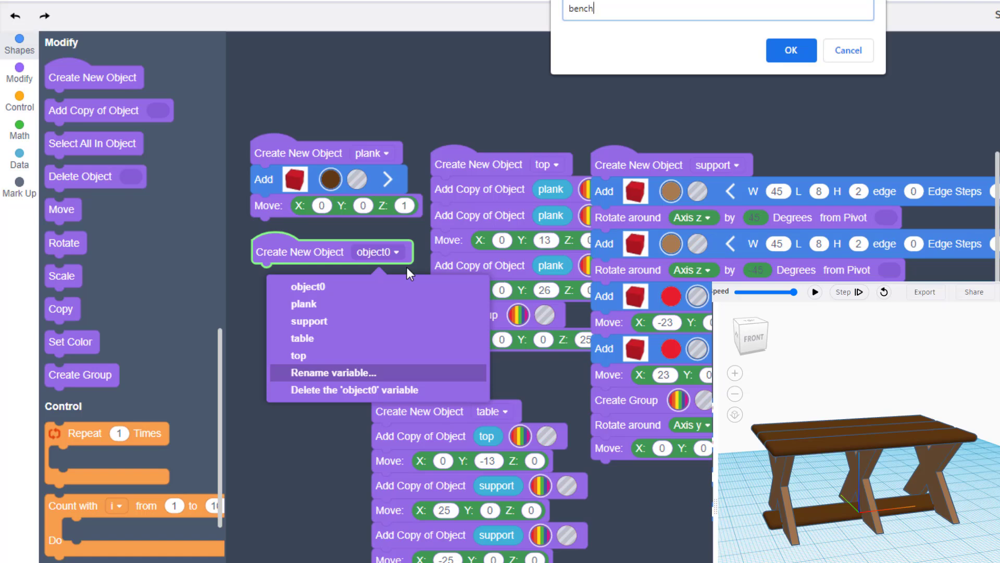
key(Return)
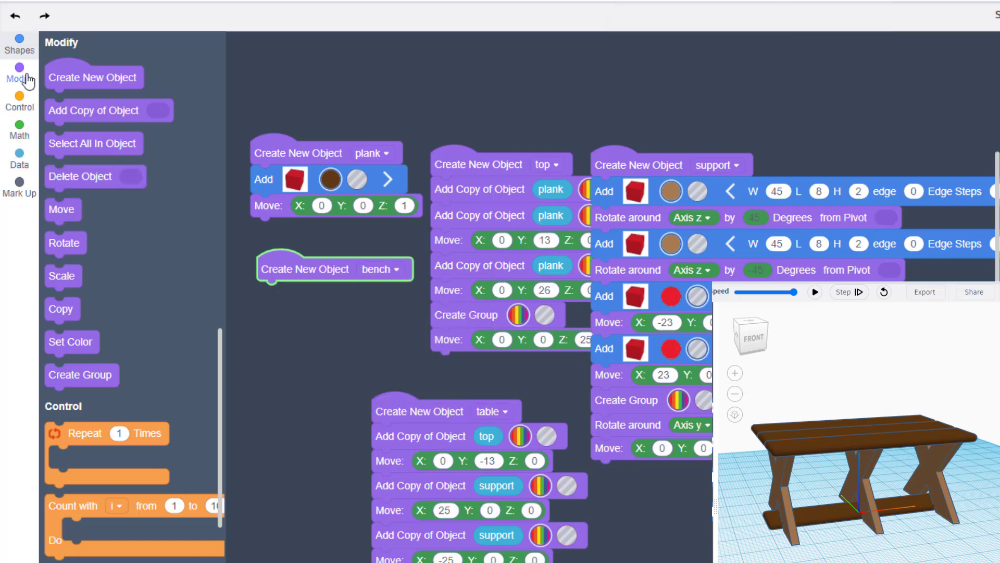
Give bench a copy of the plank moved 12 in Z and preview it.
drag(63, 111, 274, 294)
click(19, 159)
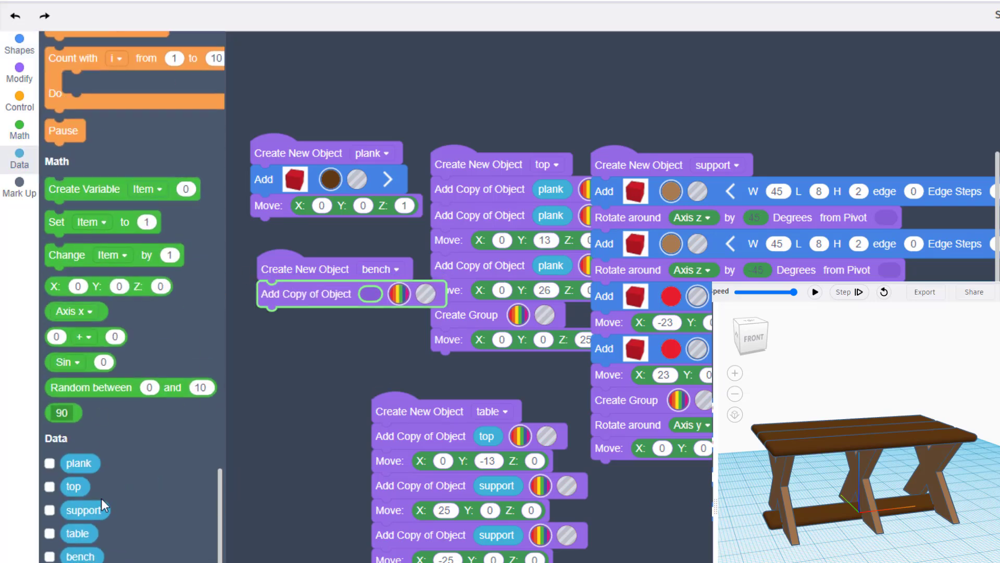
drag(72, 463, 371, 294)
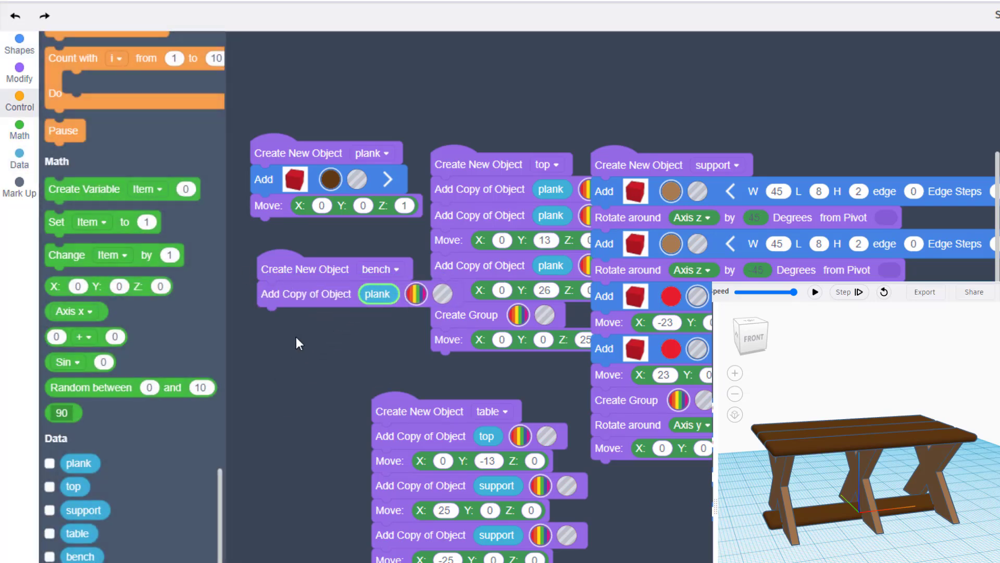
click(18, 76)
drag(61, 212, 264, 329)
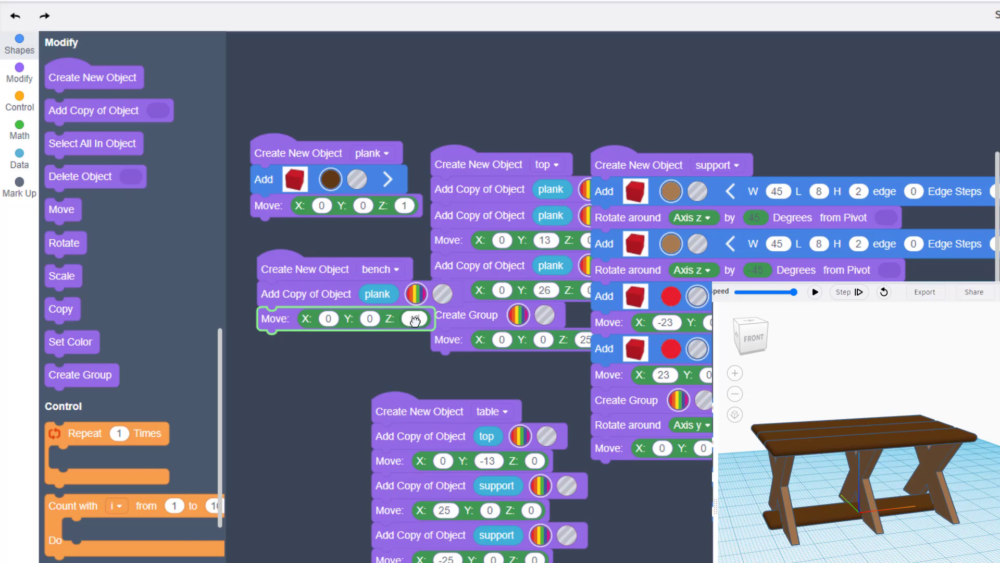
click(815, 292)
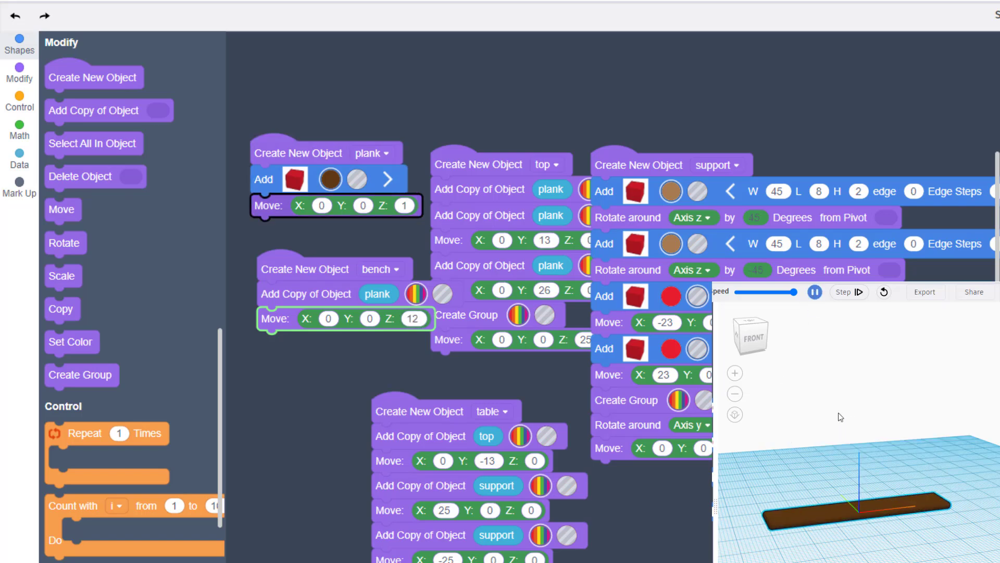
drag(819, 520, 821, 493)
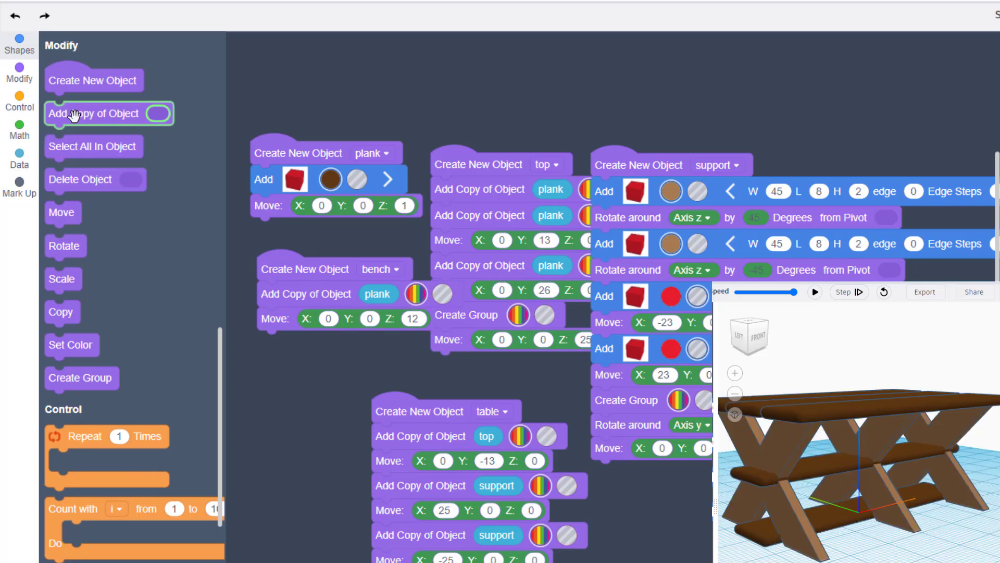
Add a copy of the support object to the bench stack.
drag(106, 121, 313, 362)
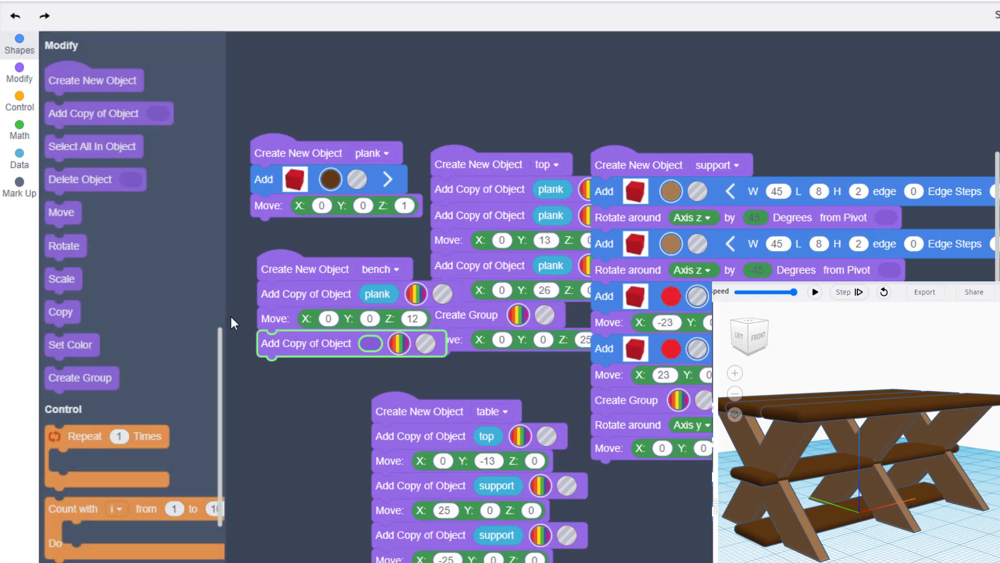
click(20, 156)
drag(78, 509, 371, 354)
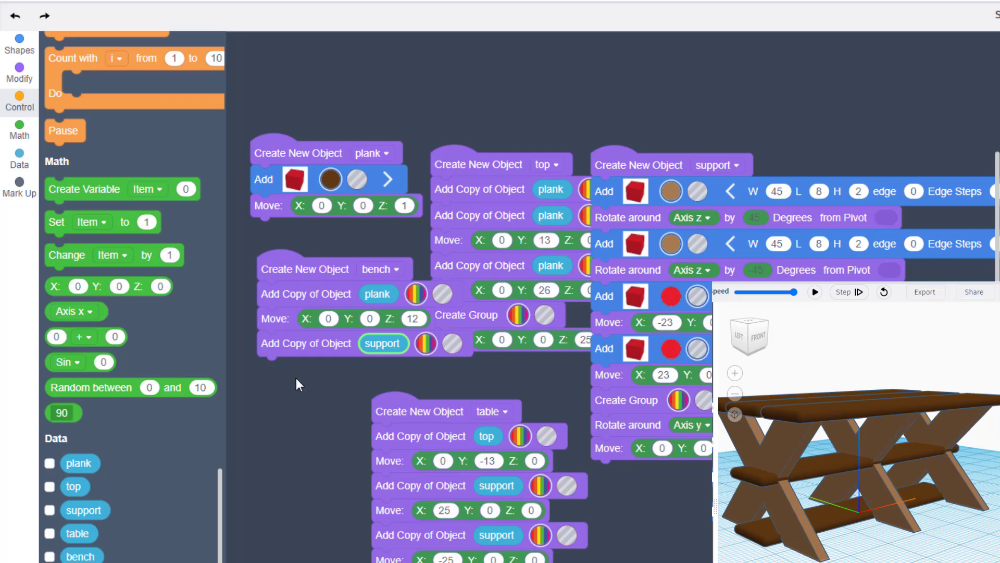
Scale the bench's support copy to X 1, Y .3, Z .5 and add a Move step below.
click(22, 77)
drag(63, 275, 323, 368)
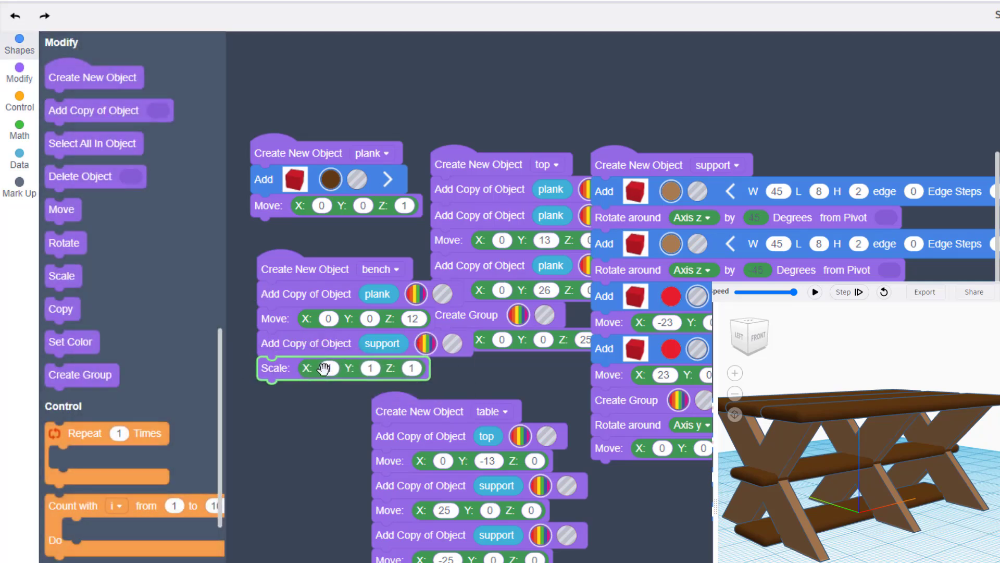
text(.3)
click(416, 367)
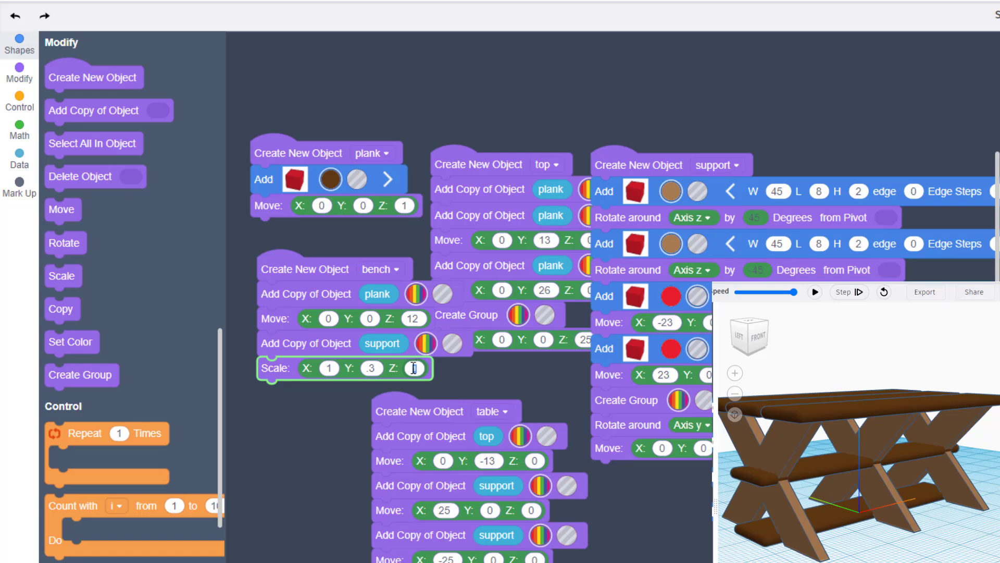
text(.5)
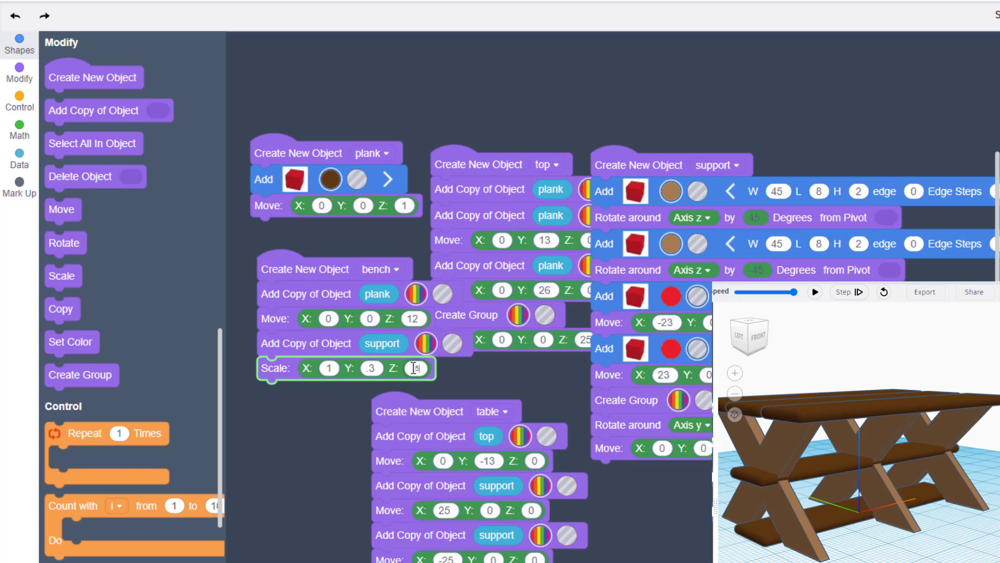
click(319, 398)
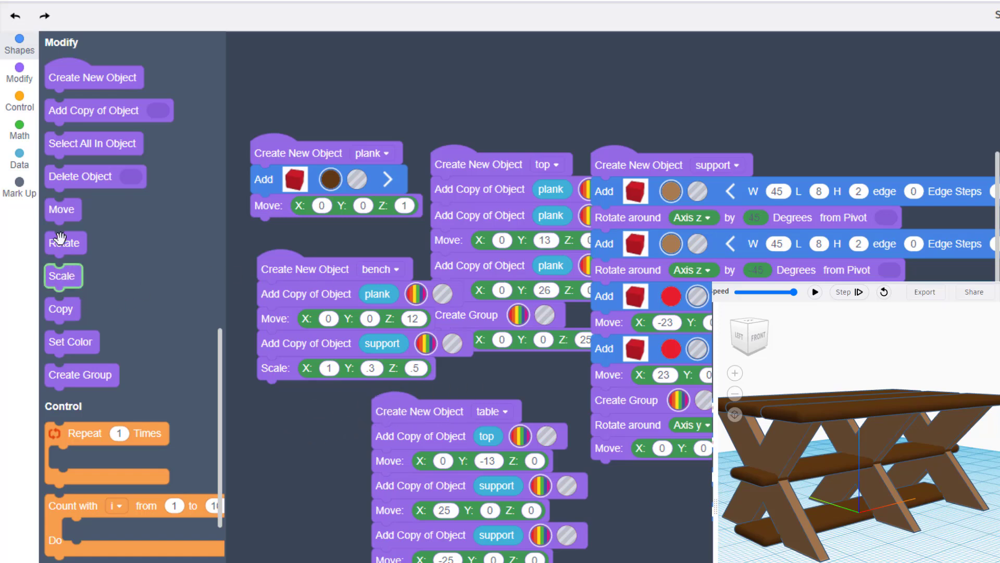
drag(57, 208, 273, 394)
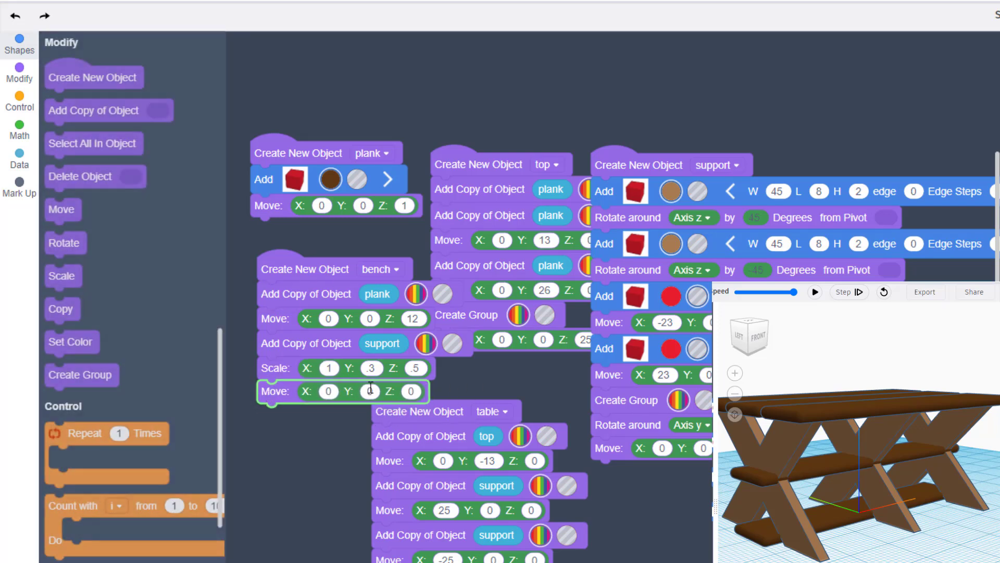
Set the bench support's move to Z -6.5 and X 22, previewing each change.
text(-6.5)
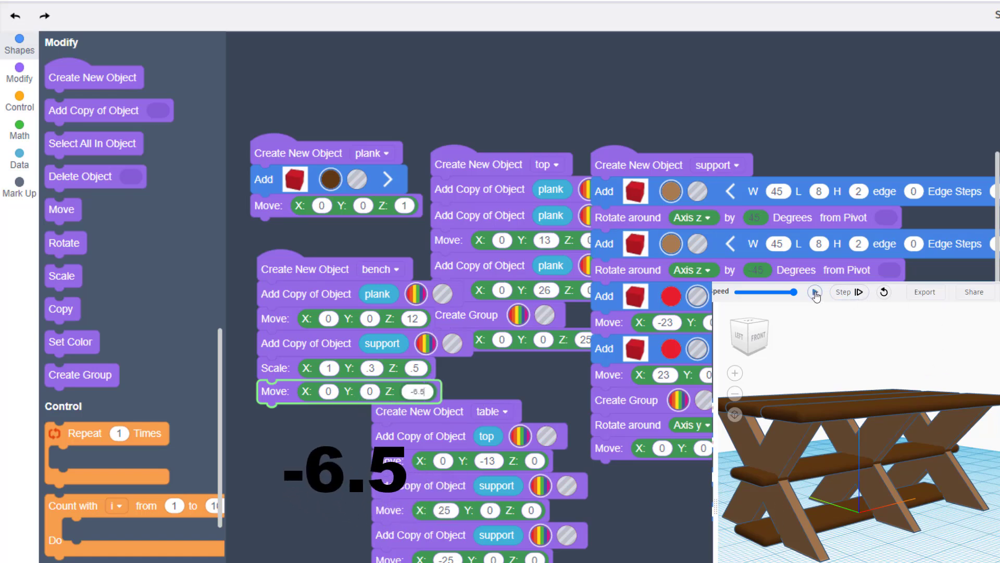
click(815, 292)
scroll(901, 536, up, 6)
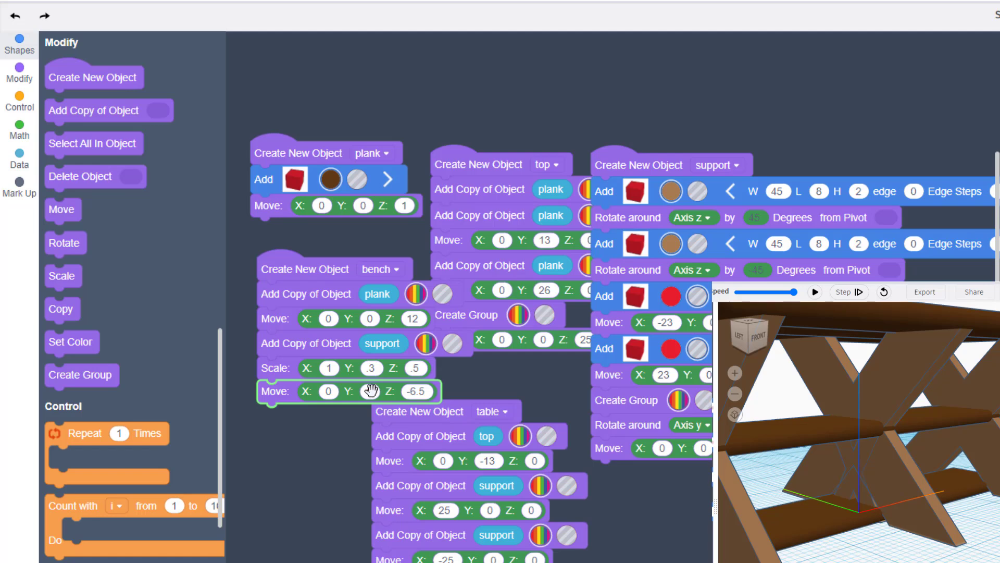
click(328, 394)
text(22)
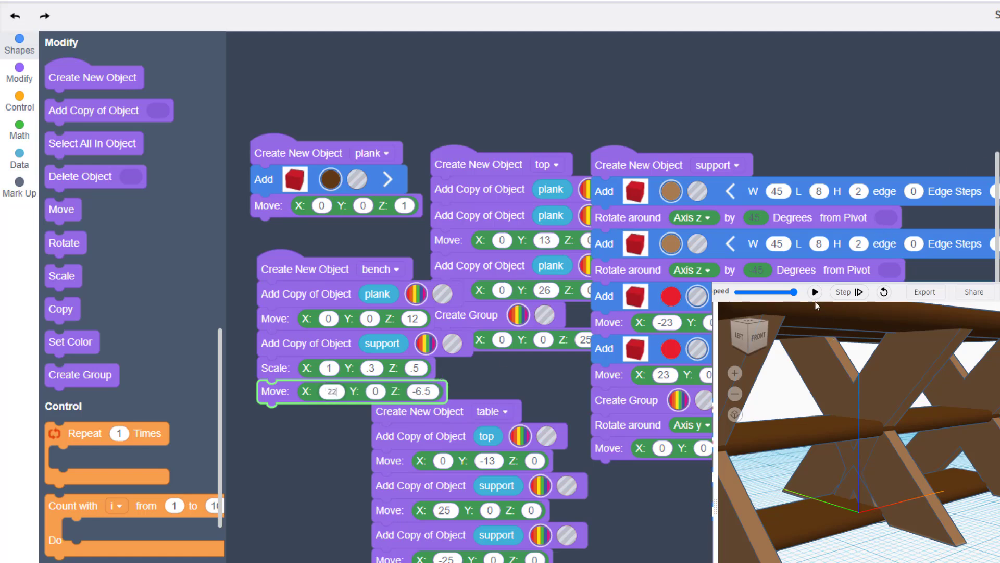
click(816, 292)
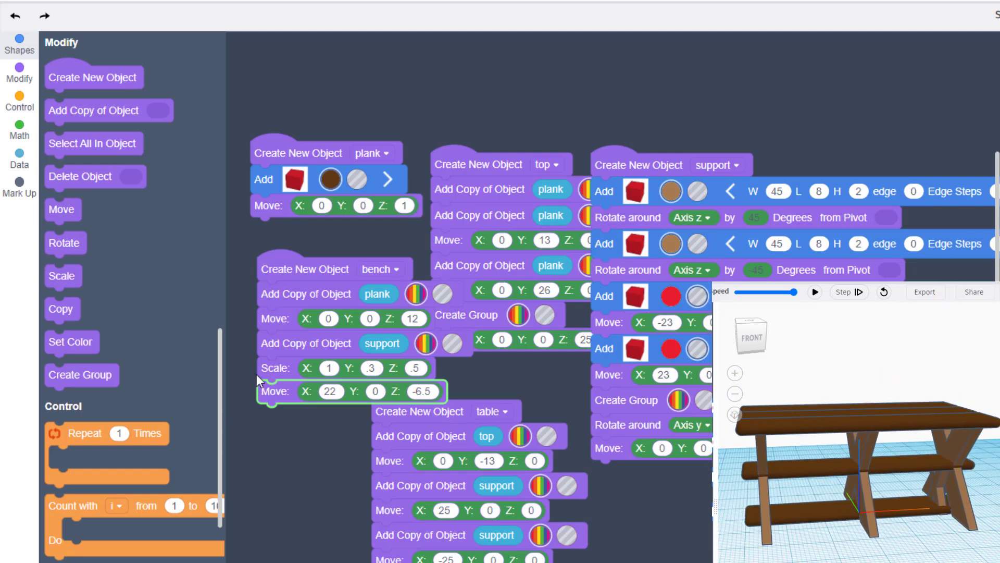
Duplicate the bench's support, scale and move blocks, set the copy's X to -22, and rerun.
right_click(284, 345)
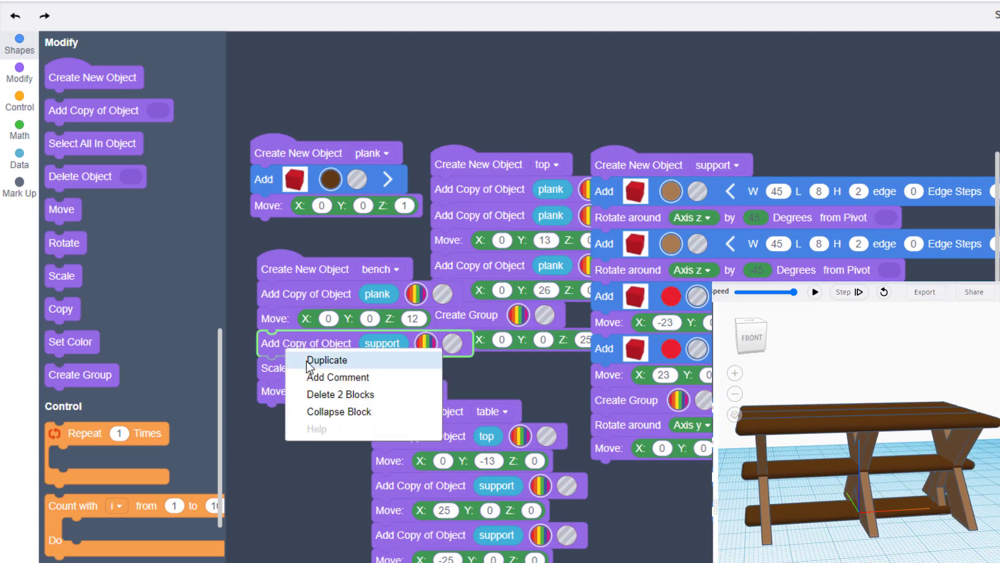
click(327, 360)
drag(224, 524, 274, 386)
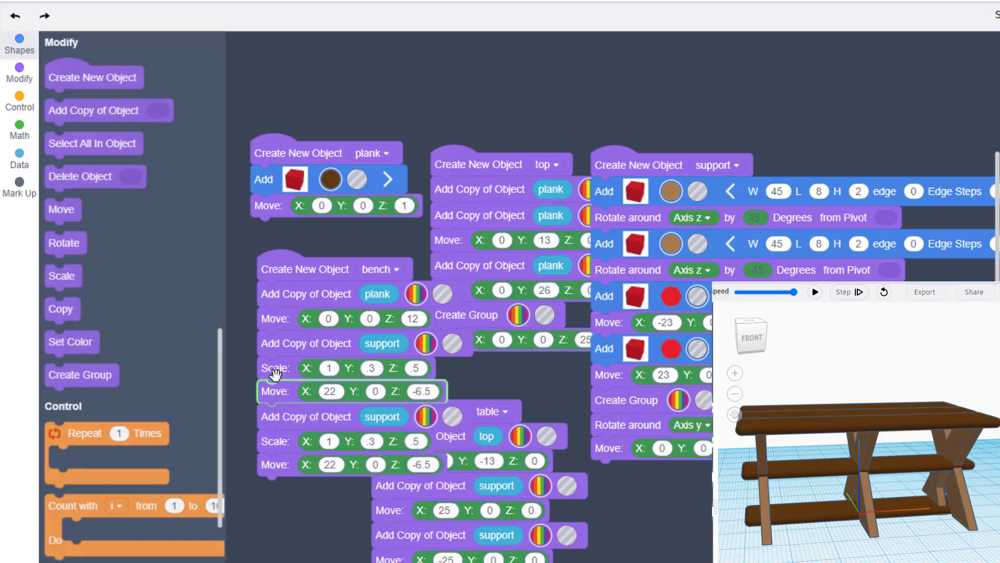
click(331, 464)
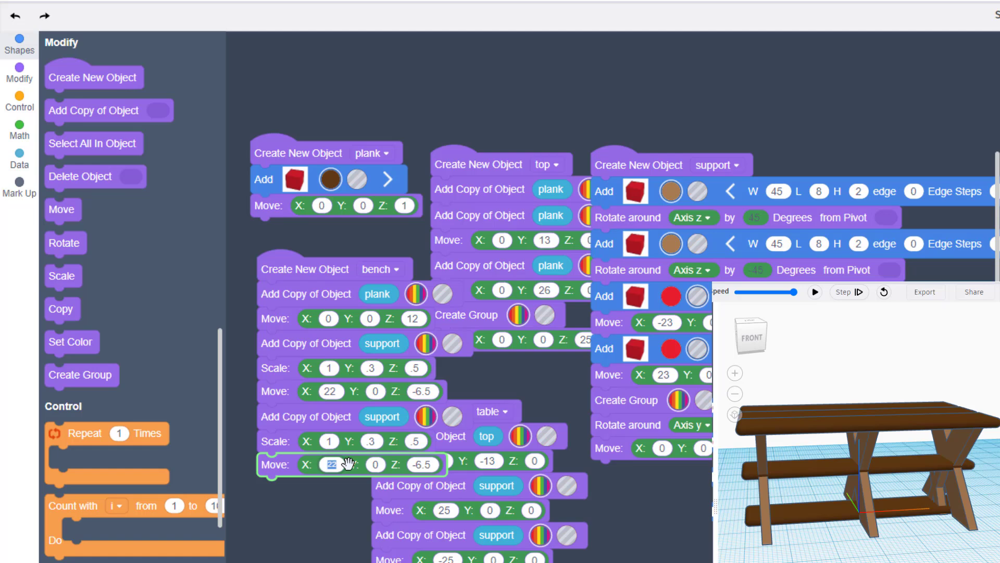
text(-22)
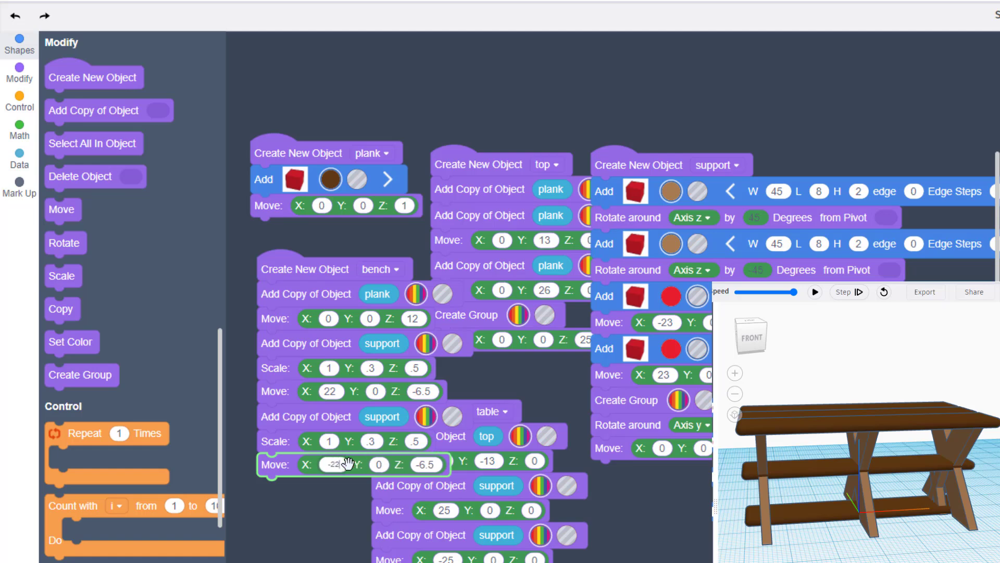
click(296, 560)
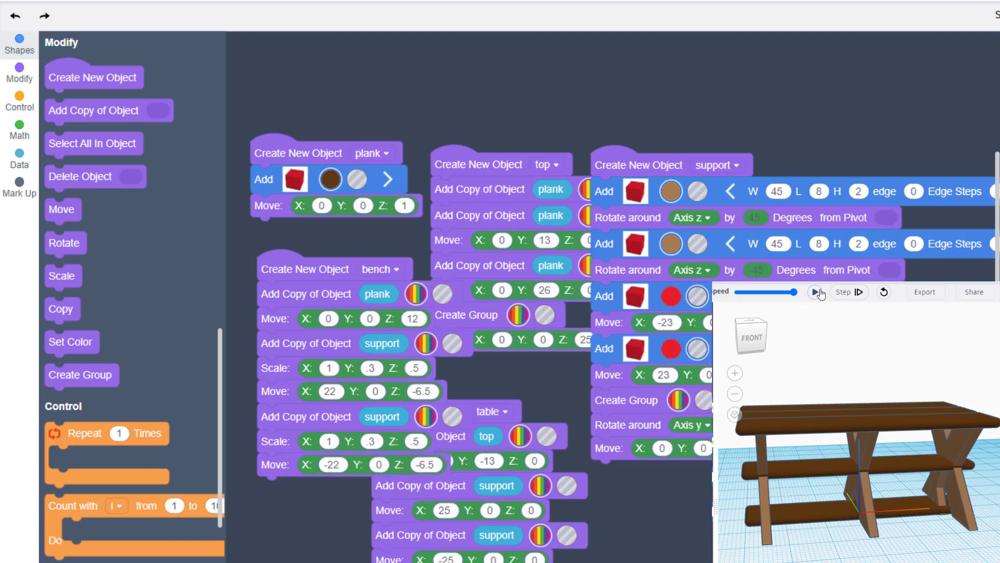
click(814, 293)
right_drag(795, 550, 790, 479)
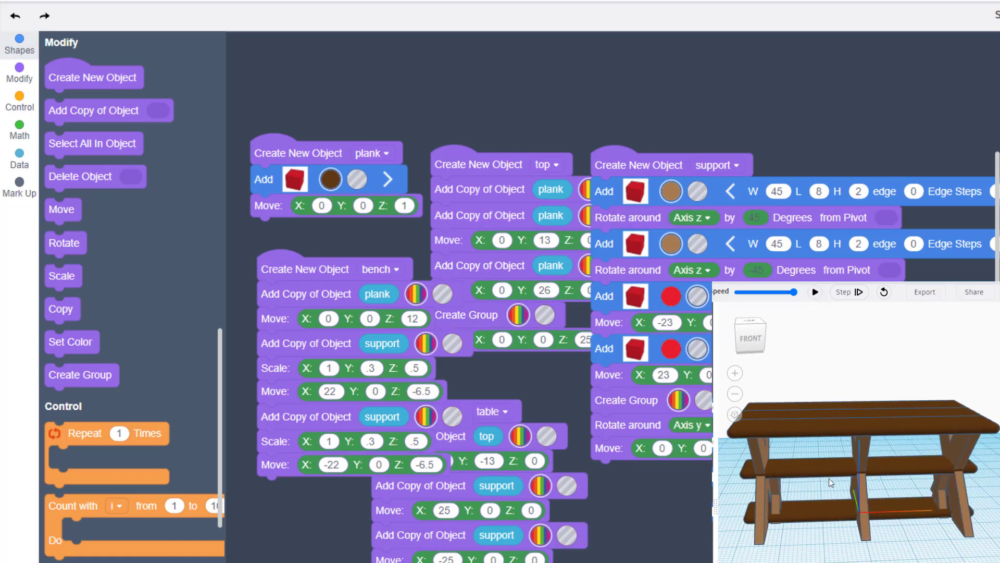
right_drag(800, 527, 825, 526)
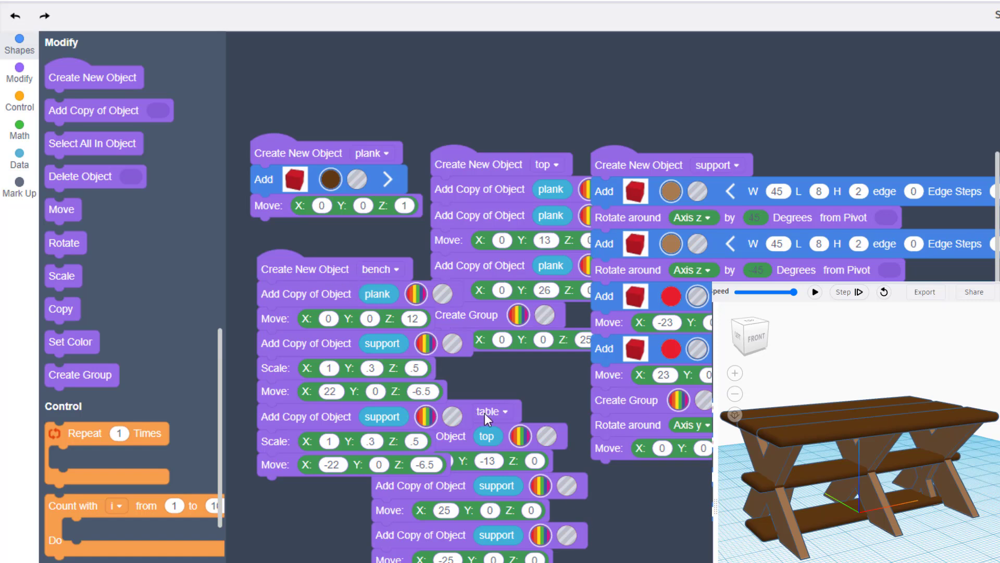
Add a copy of the bench object to the table stack and move it Y -25.
scroll(458, 269, down, 3)
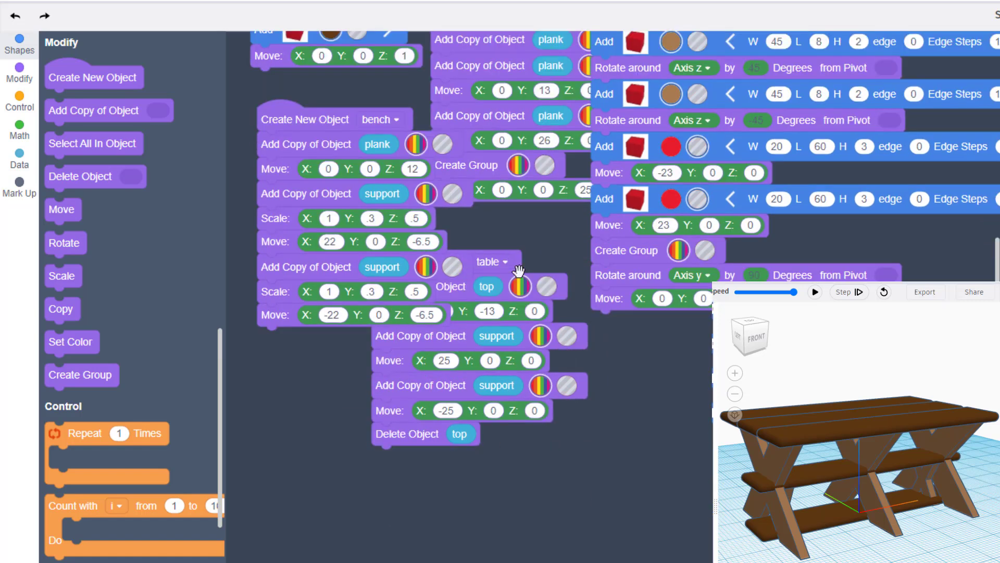
drag(518, 270, 635, 365)
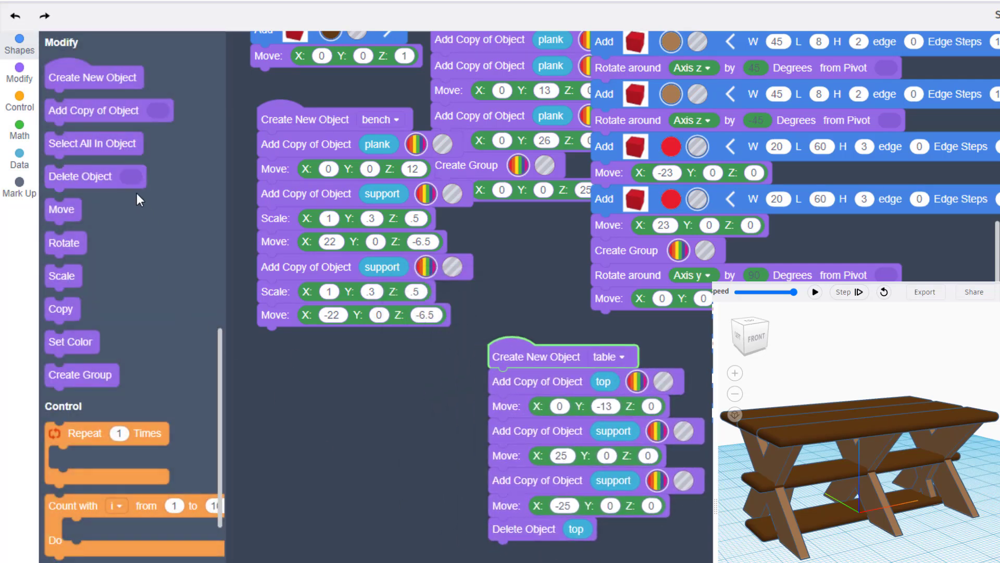
drag(73, 111, 516, 555)
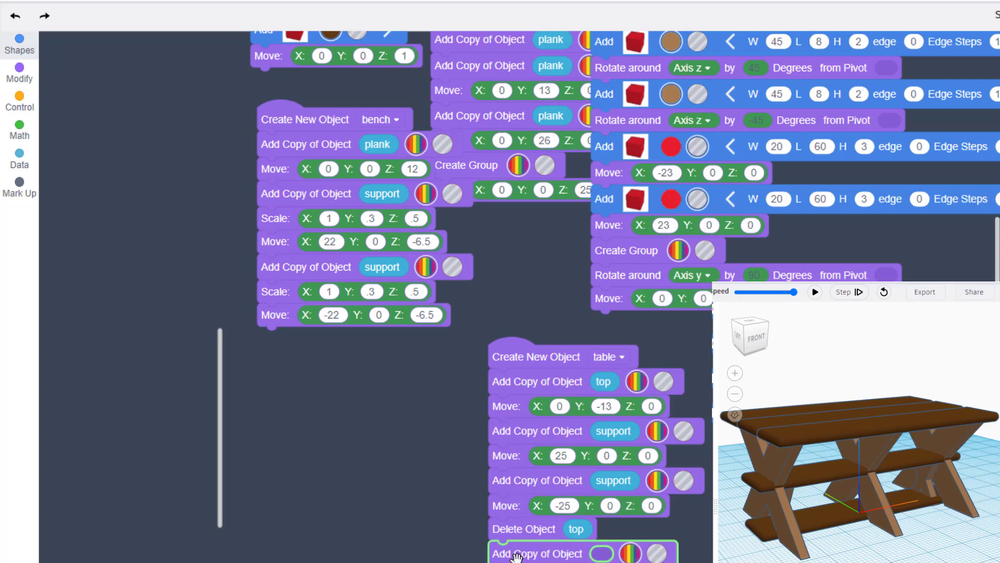
click(19, 73)
scroll(77, 299, down, 5)
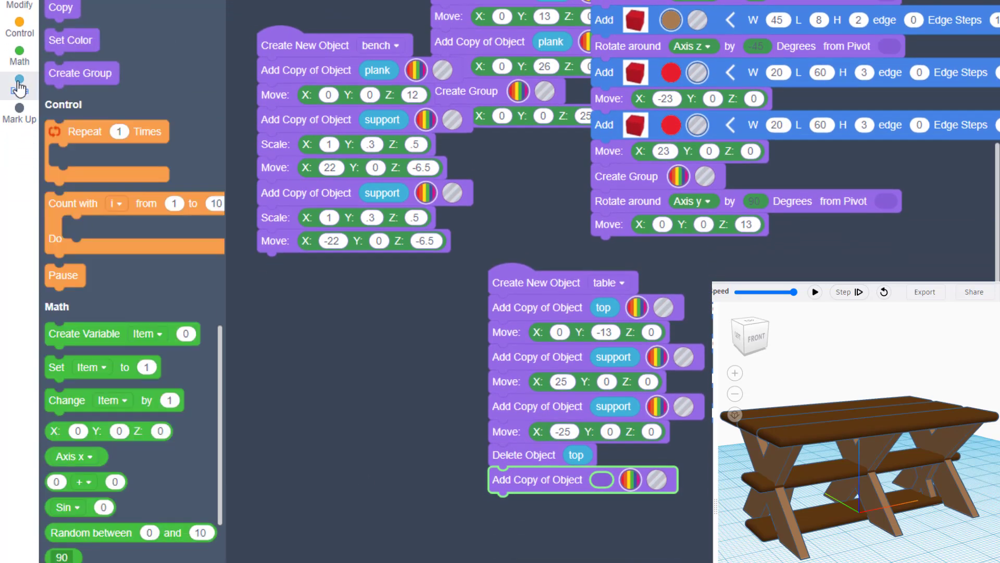
click(19, 84)
drag(86, 475, 612, 480)
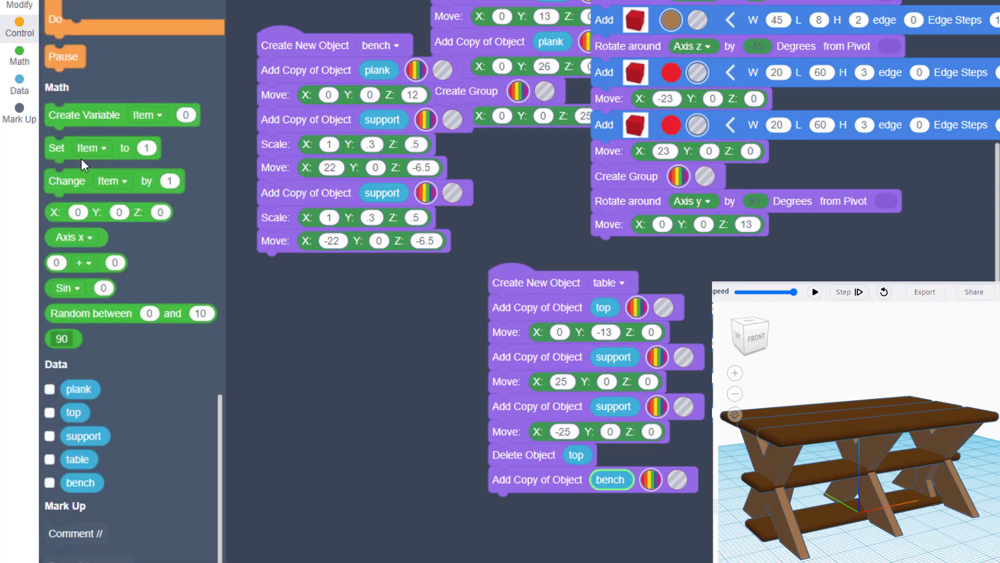
click(6, 4)
drag(58, 148, 508, 508)
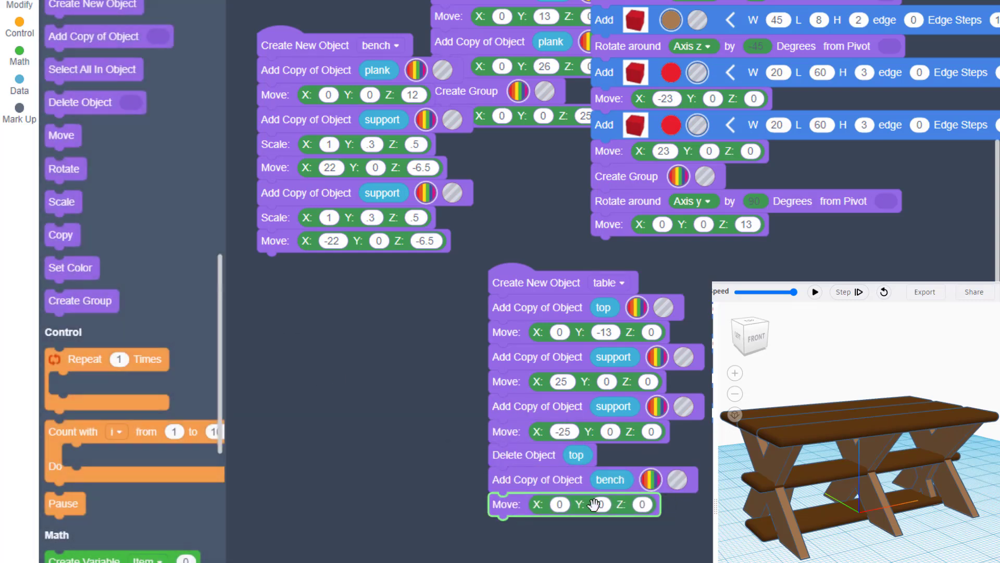
text(-25)
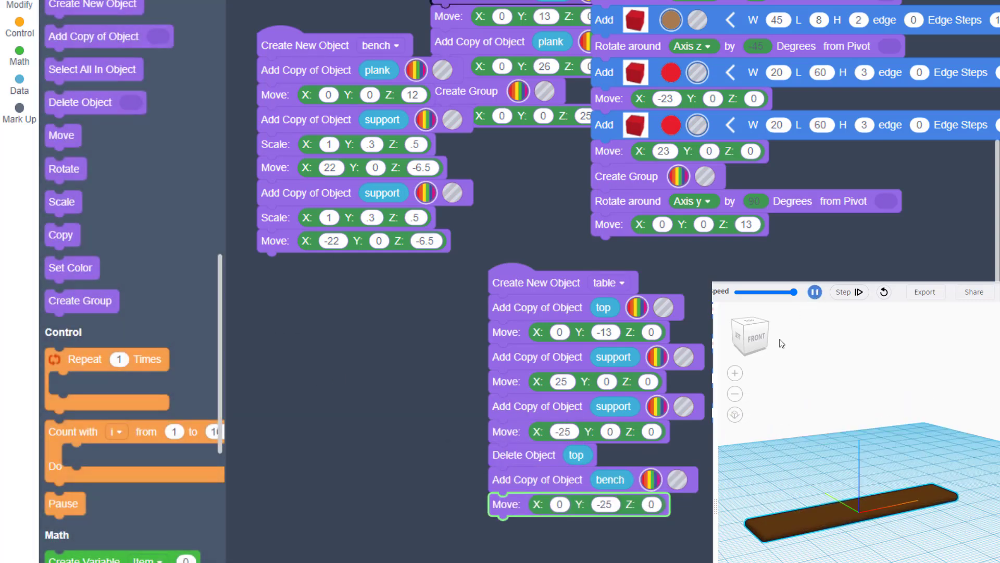
Duplicate the bench copy and its move below it at Y 25, then run the program.
right_drag(769, 559, 827, 549)
right_click(517, 478)
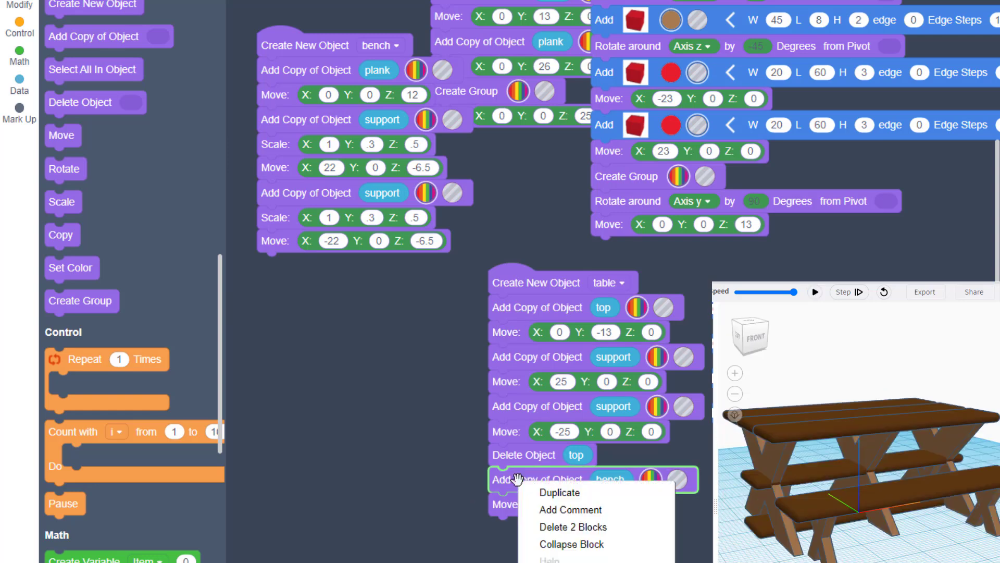
click(571, 496)
drag(639, 534, 602, 554)
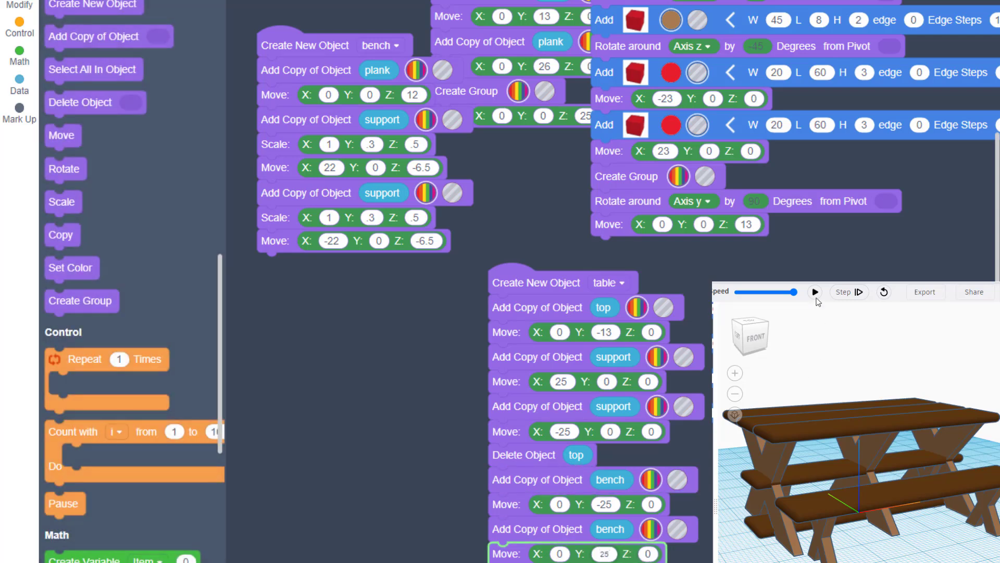
click(815, 292)
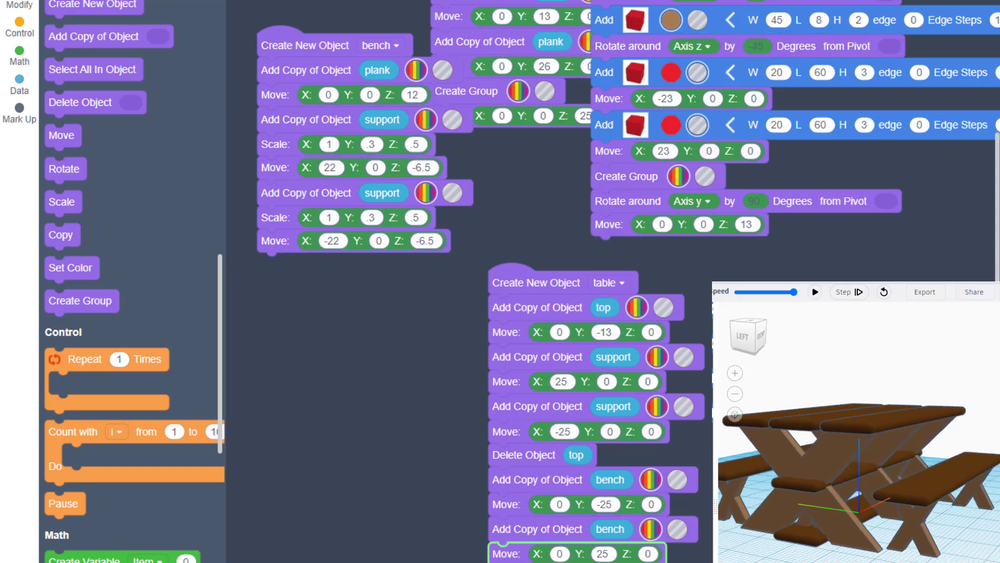
scroll(637, 307, down, 2)
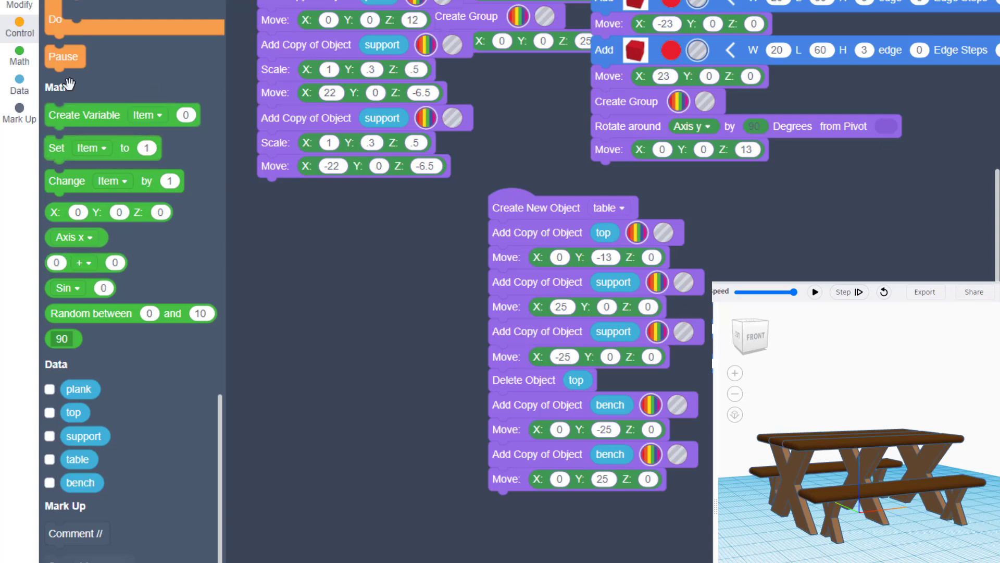
click(26, 7)
Append three Delete Object steps to the table that remove the plank, support and bench.
drag(180, 177, 500, 549)
right_click(513, 526)
click(529, 448)
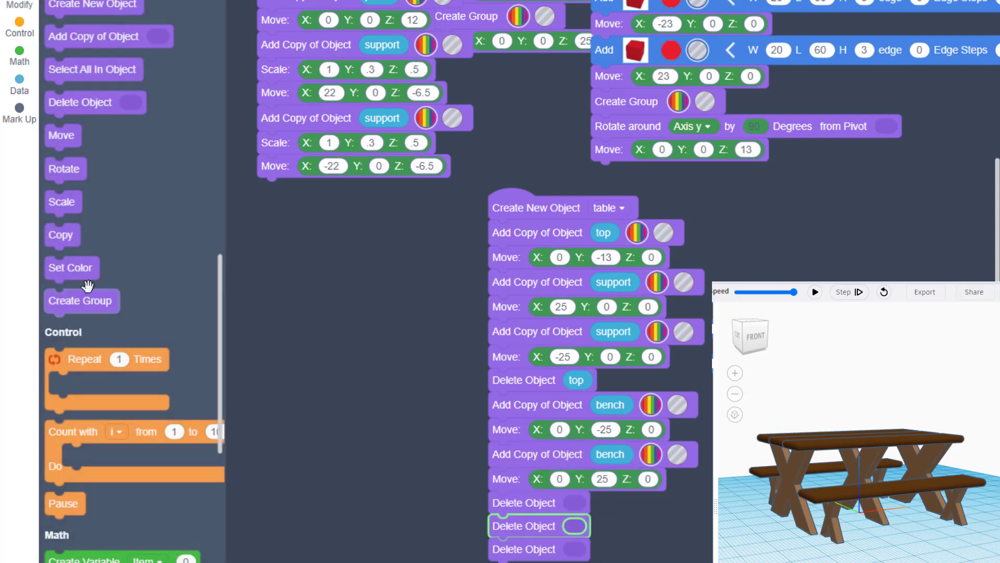
click(19, 86)
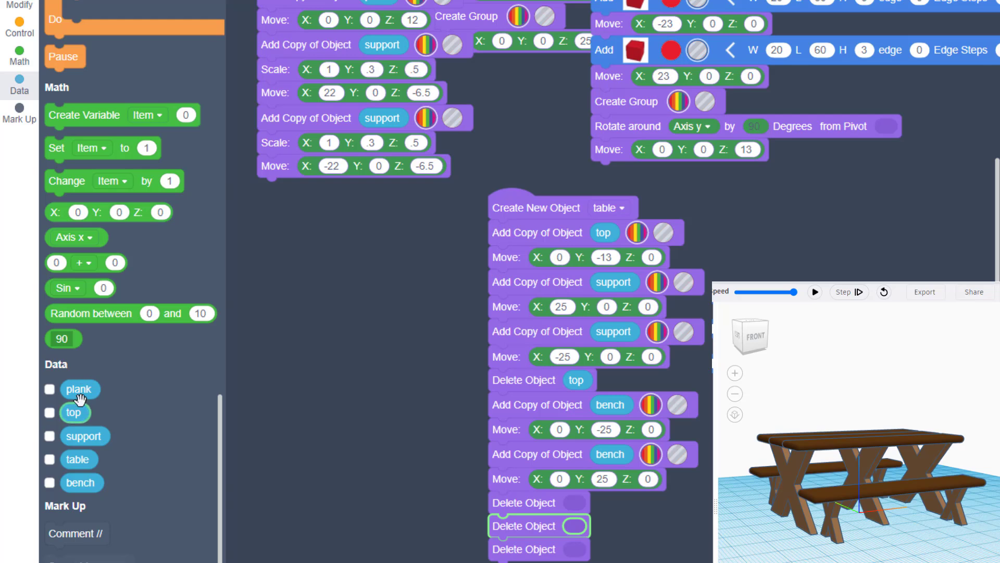
drag(83, 390, 584, 505)
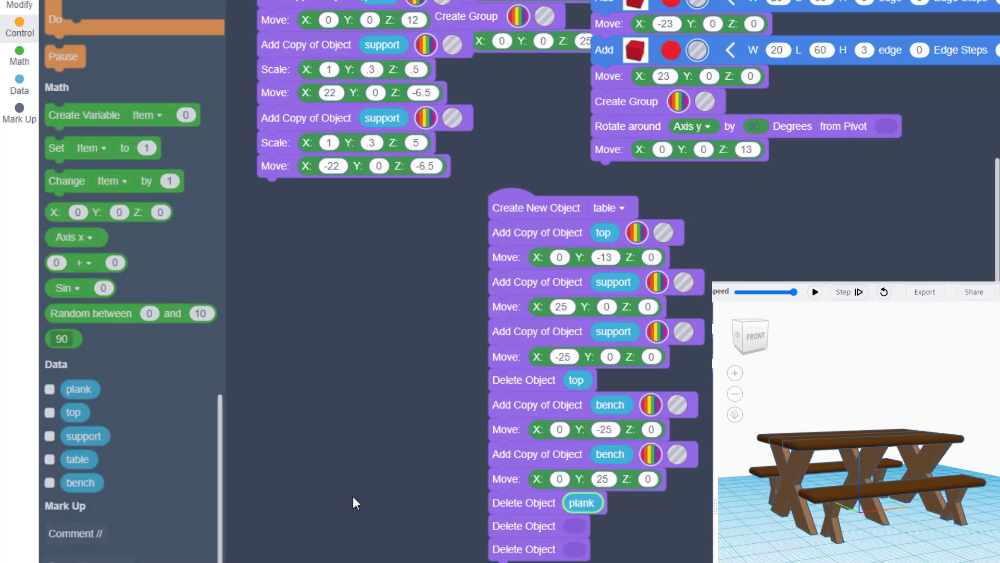
drag(178, 463, 580, 527)
drag(84, 483, 589, 548)
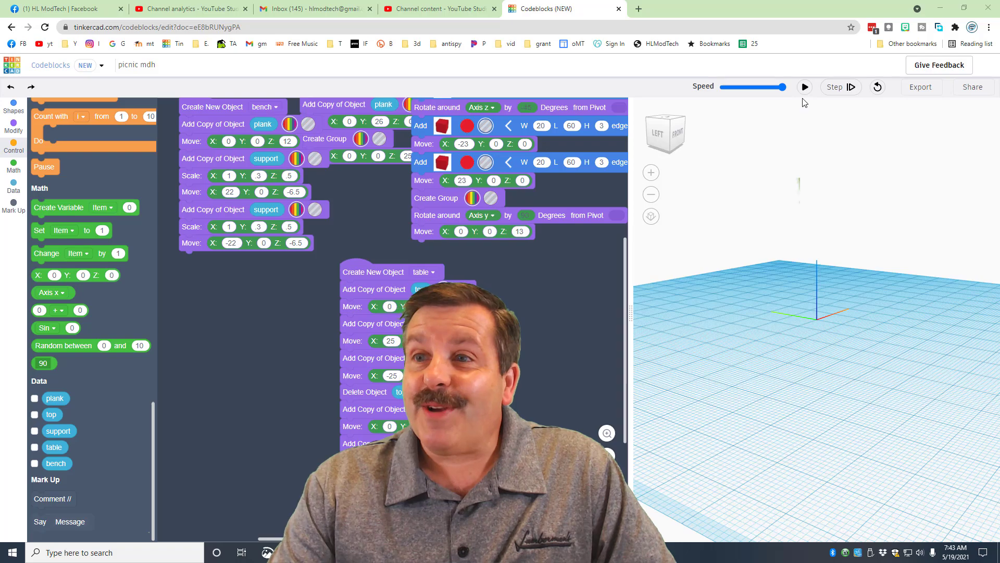
Run the picnic table program, view it from a raised angle, and choose Export as Shape.
click(804, 87)
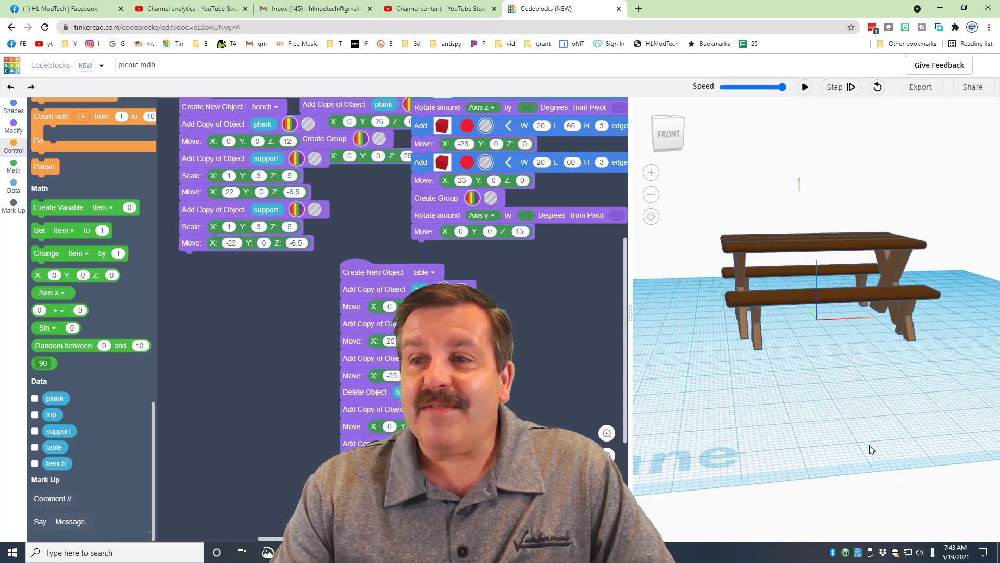
right_drag(864, 444, 957, 343)
click(922, 88)
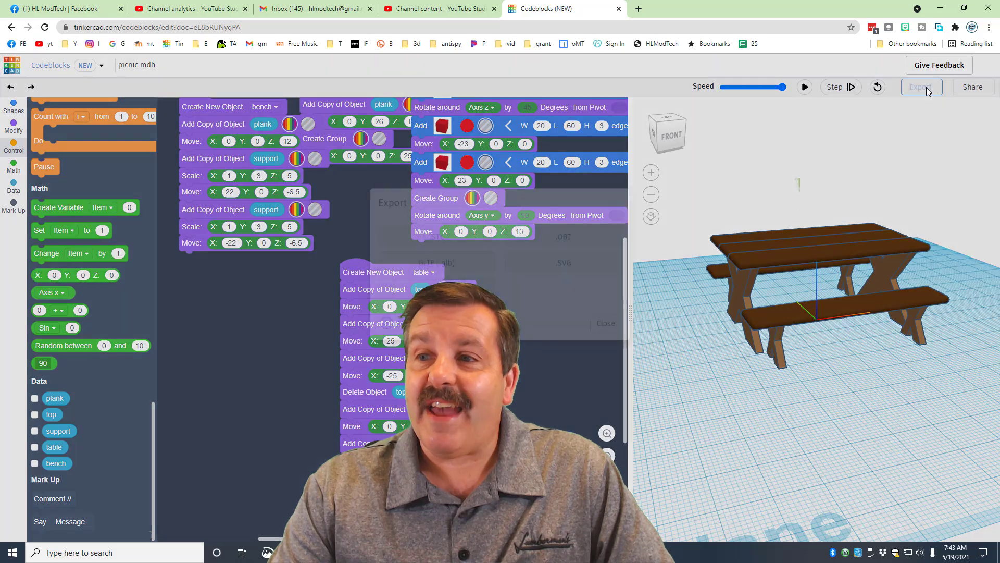
click(437, 319)
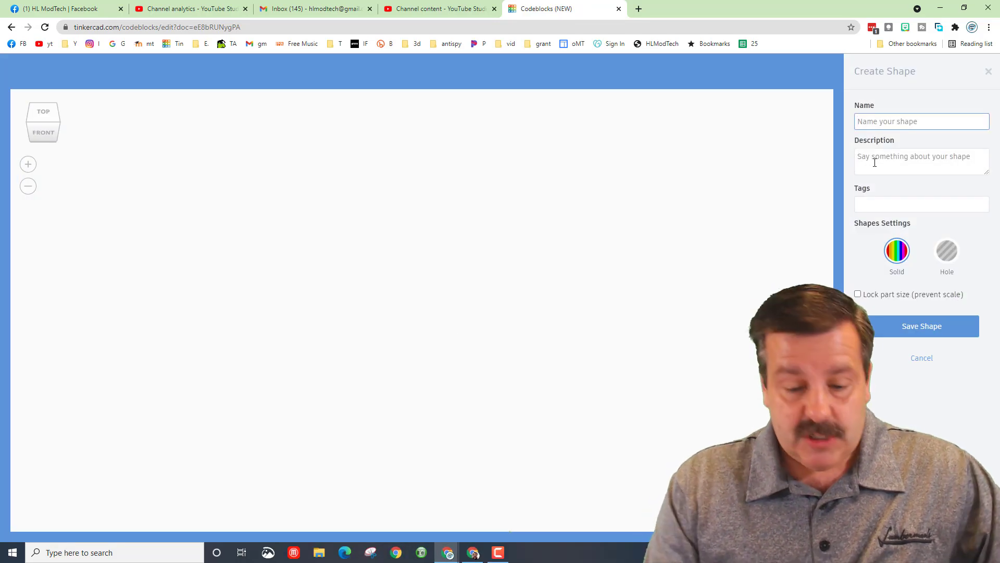
Name the shape 'picnic table' and save it.
text(picnic table)
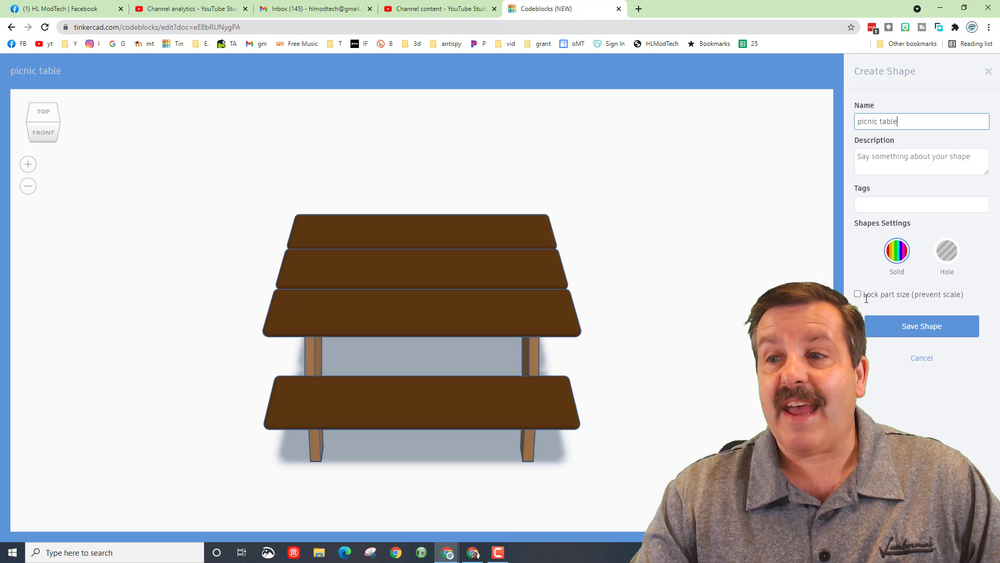
click(889, 328)
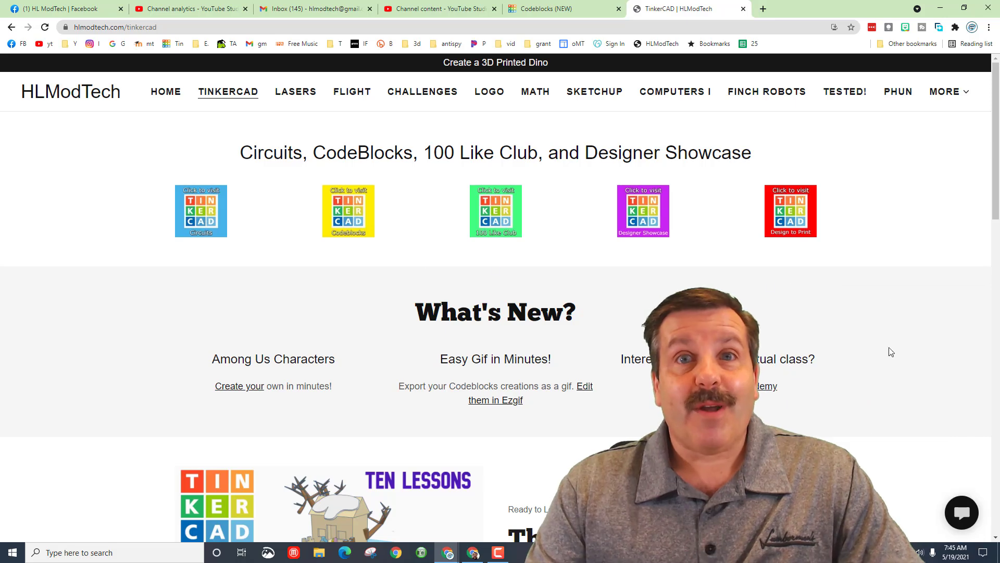
Open and close the HLModTech contact chat form, then return to the Codeblocks tab.
click(962, 523)
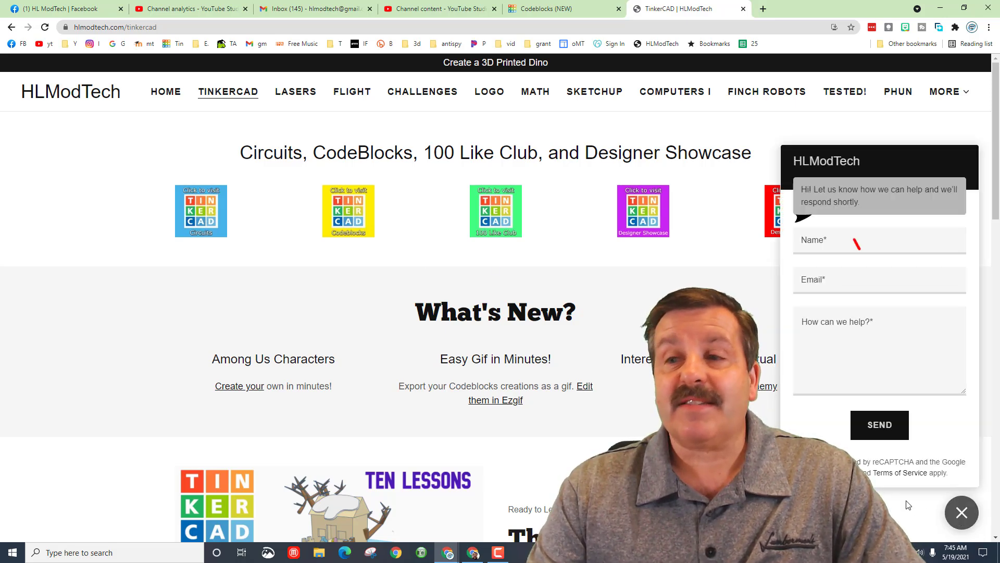
click(960, 512)
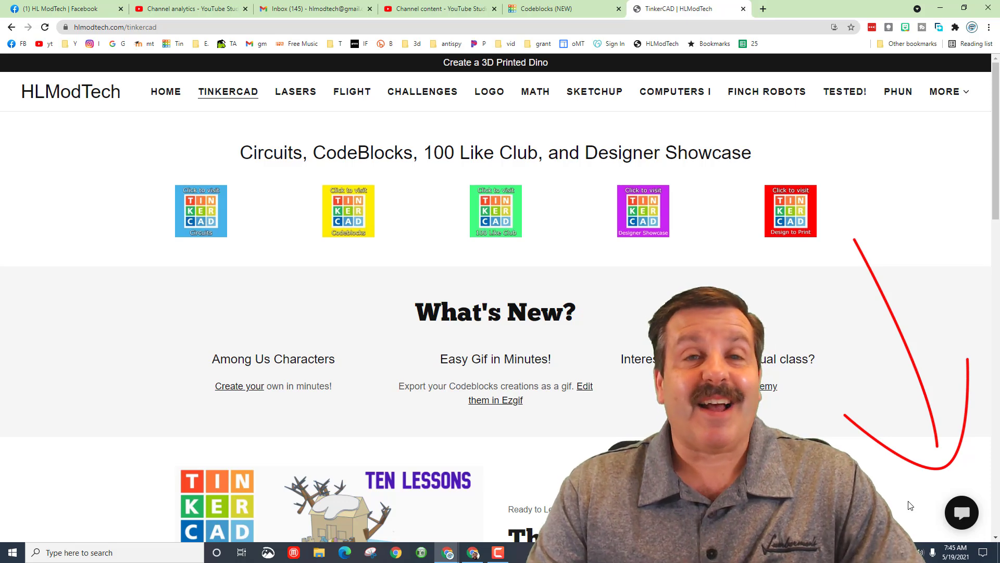
key(ctrl+shift+Tab)
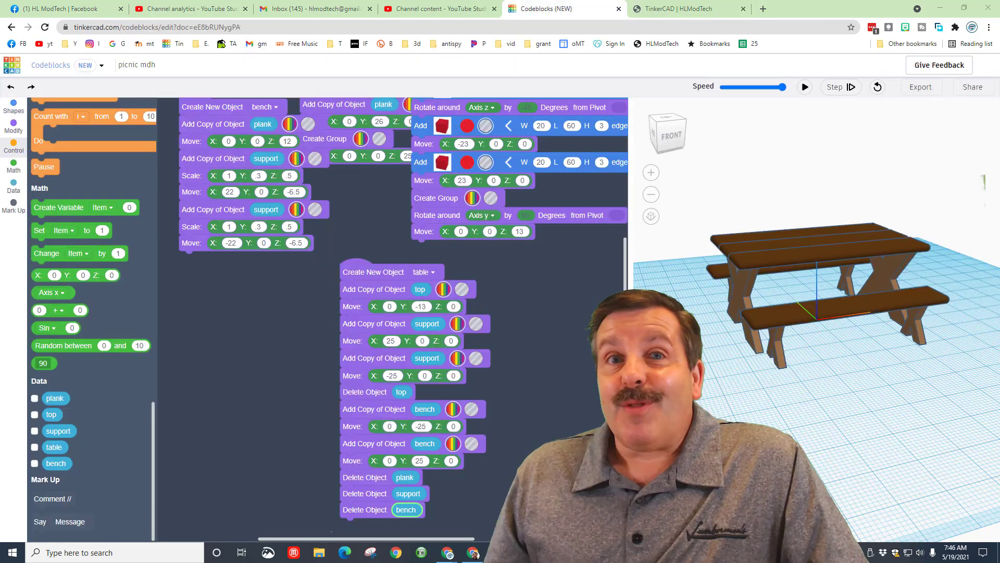